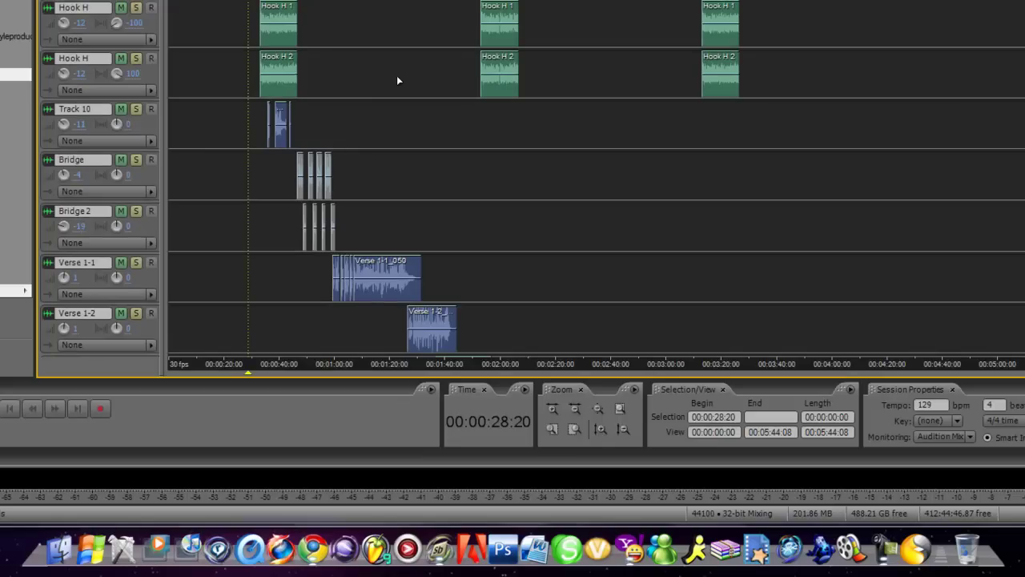
Step: Freeze the first Hook M track, the one panned to -75
scroll(397, 79, "up", 3)
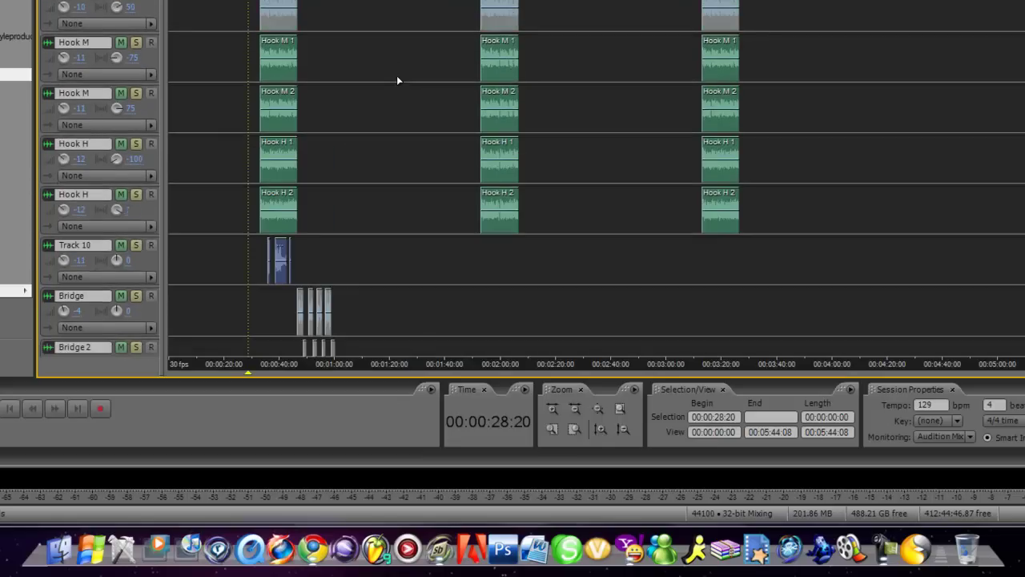
right_click(352, 60)
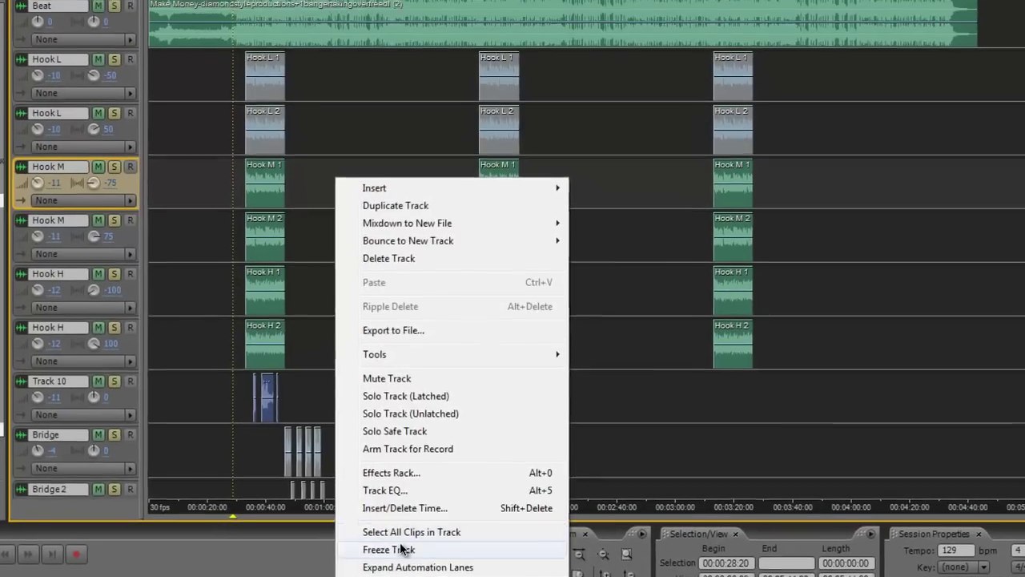
left_click(403, 549)
left_click(509, 320)
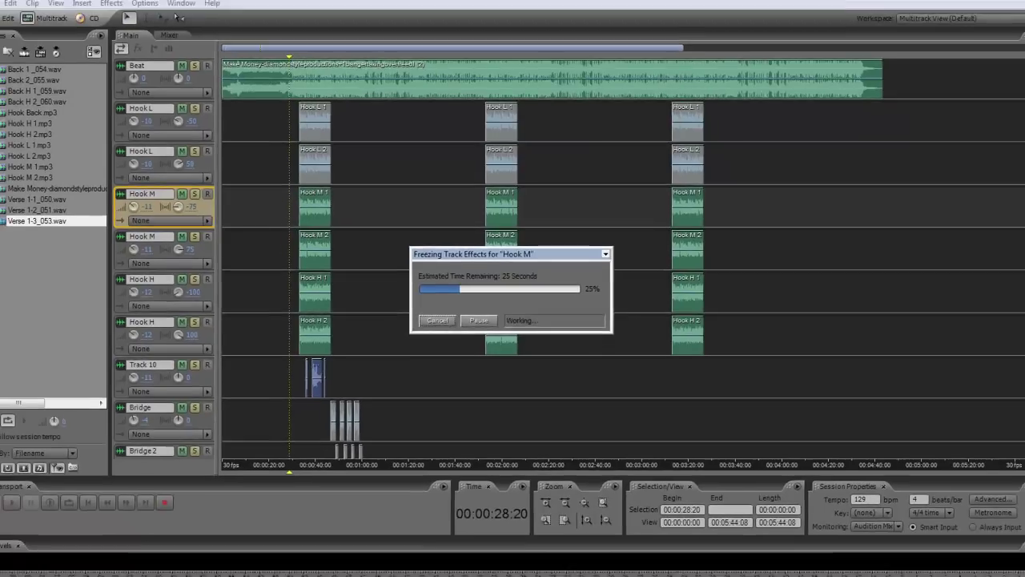
Step: Switch to the browser and read the YouTube inbox message asking for Auto-Tune settings and vocal effect recommendations
key("alt+Tab")
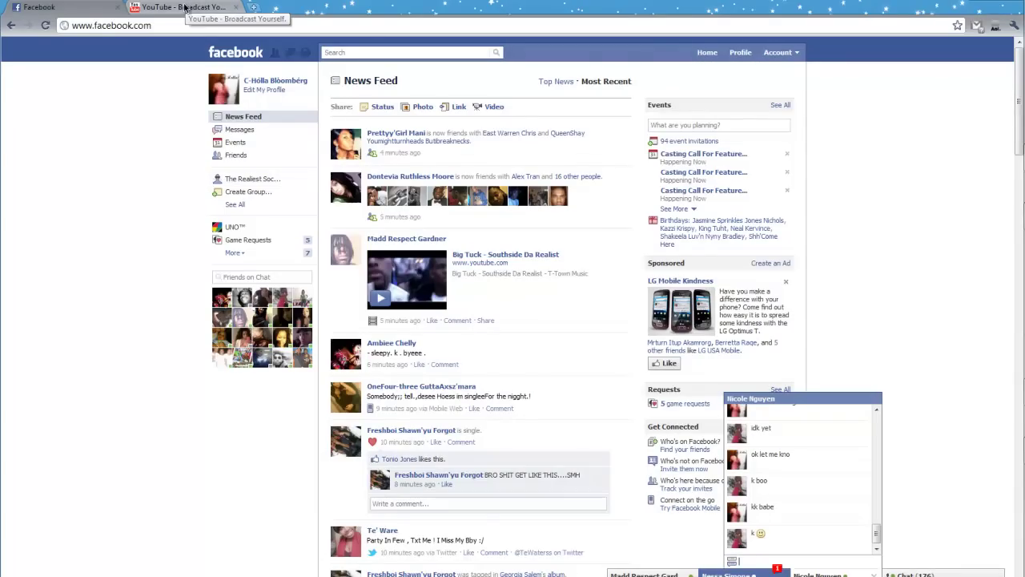
left_click(725, 574)
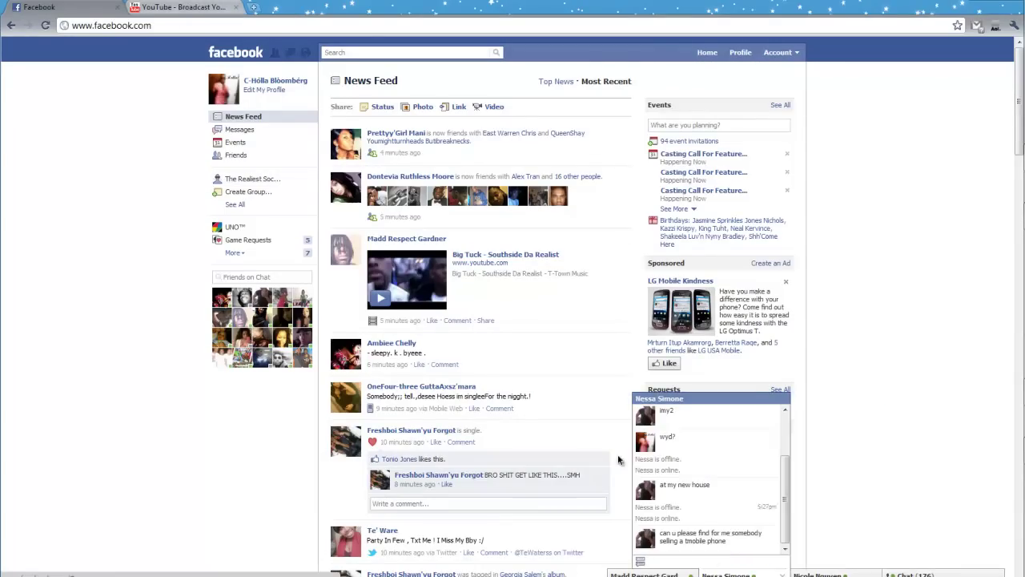
left_click(189, 8)
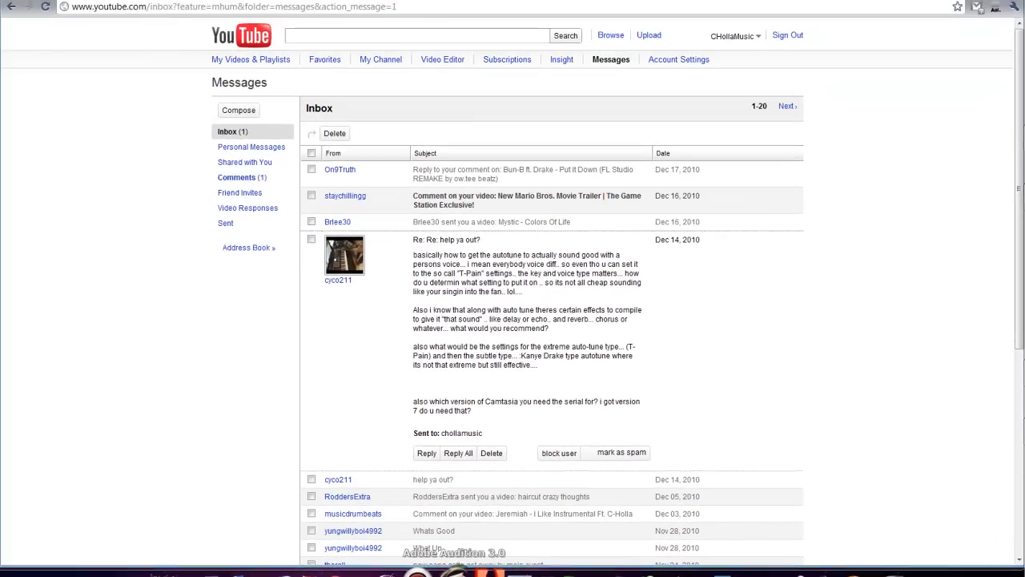
left_click(454, 570)
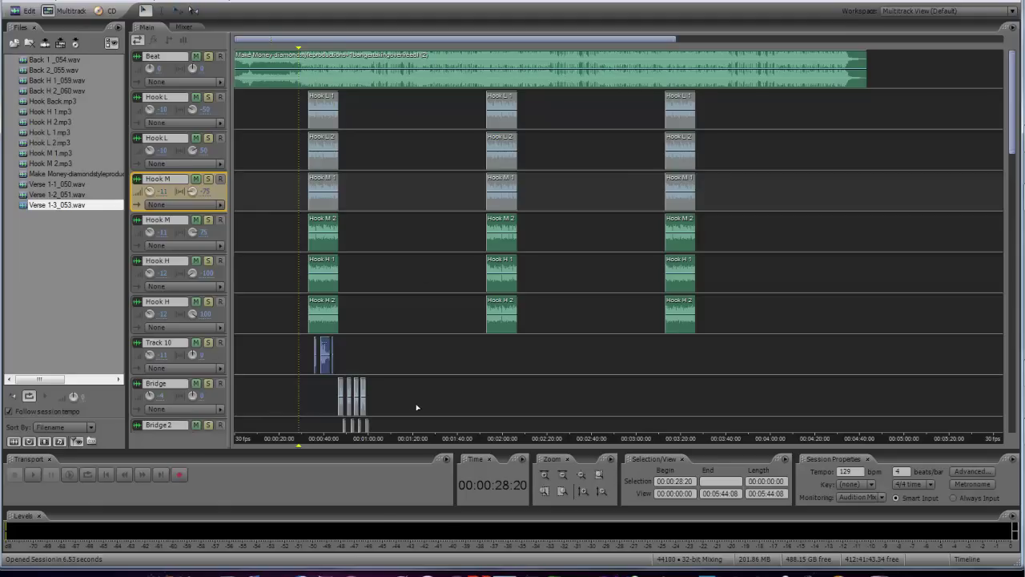
left_click(350, 572)
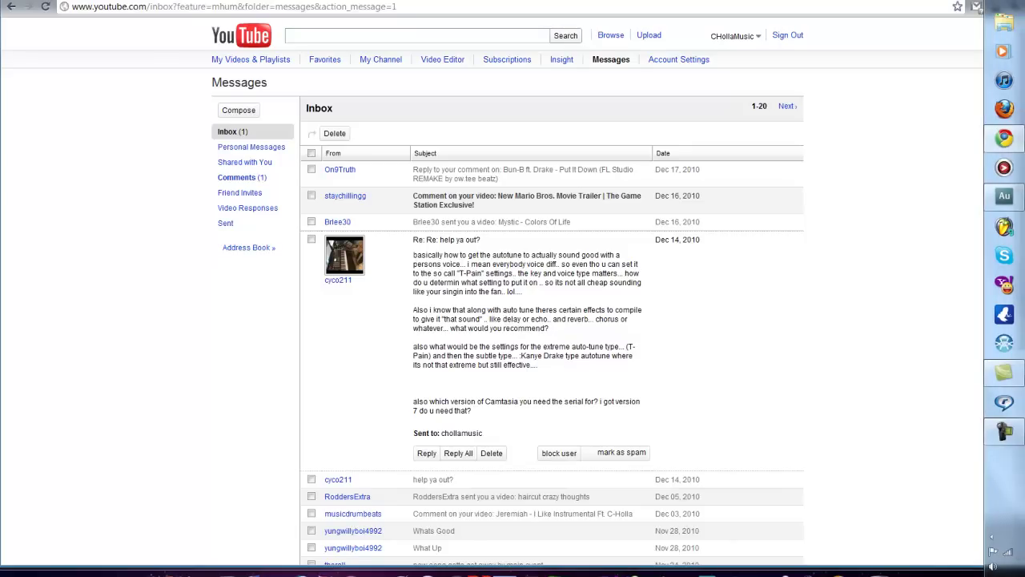
left_click(993, 435)
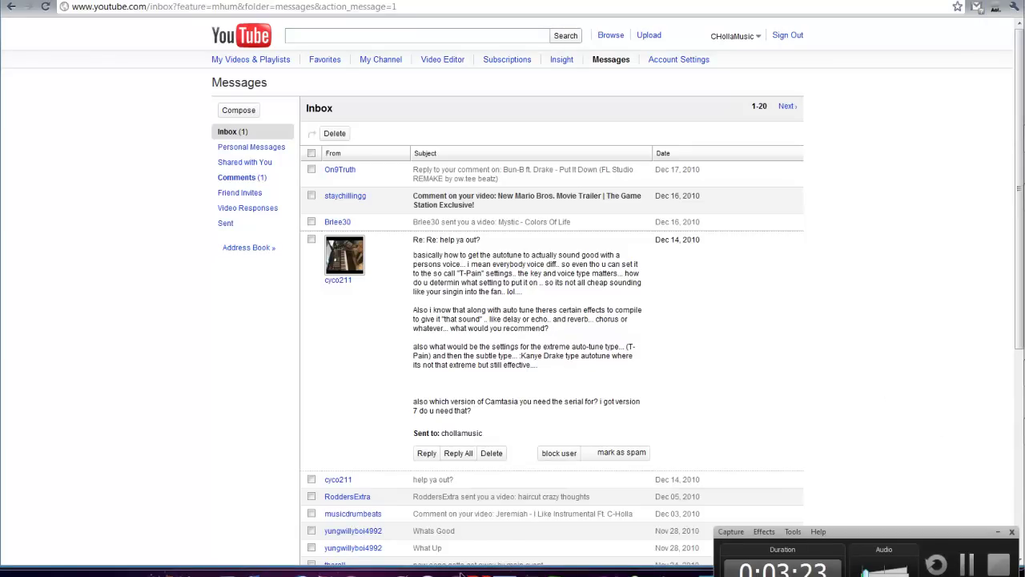
Step: Switch back to Adobe Audition and freeze the second Hook M track, the one panned to 75
left_click(453, 570)
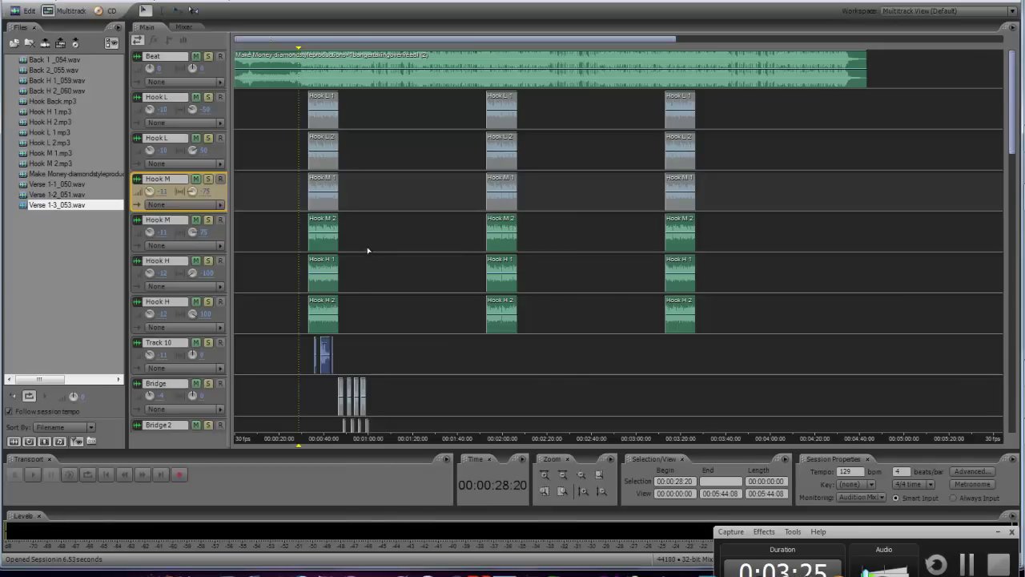
right_click(370, 238)
left_click(410, 521)
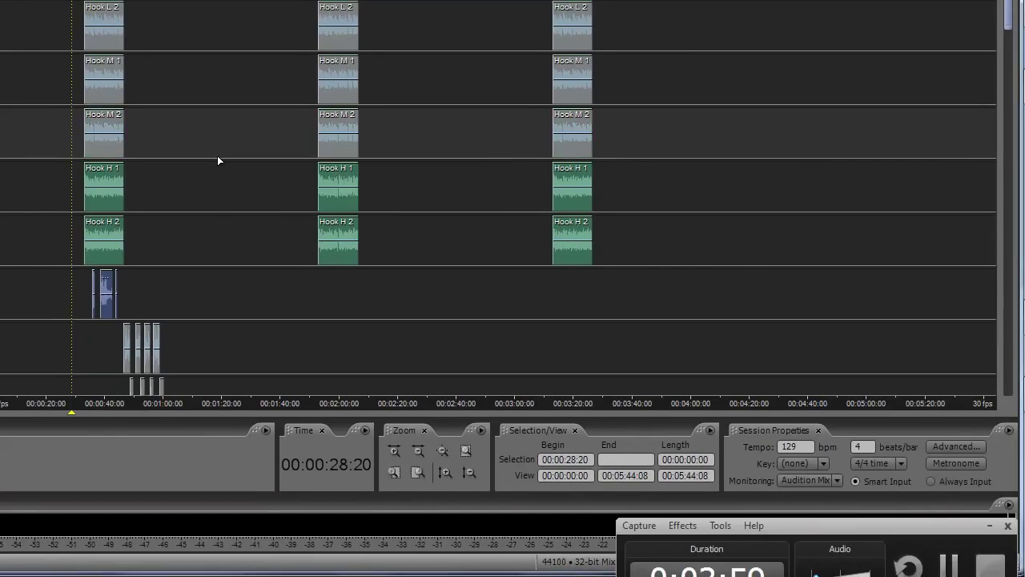
Step: Freeze both Hook H tracks, panned to -100 and 100
right_click(194, 171)
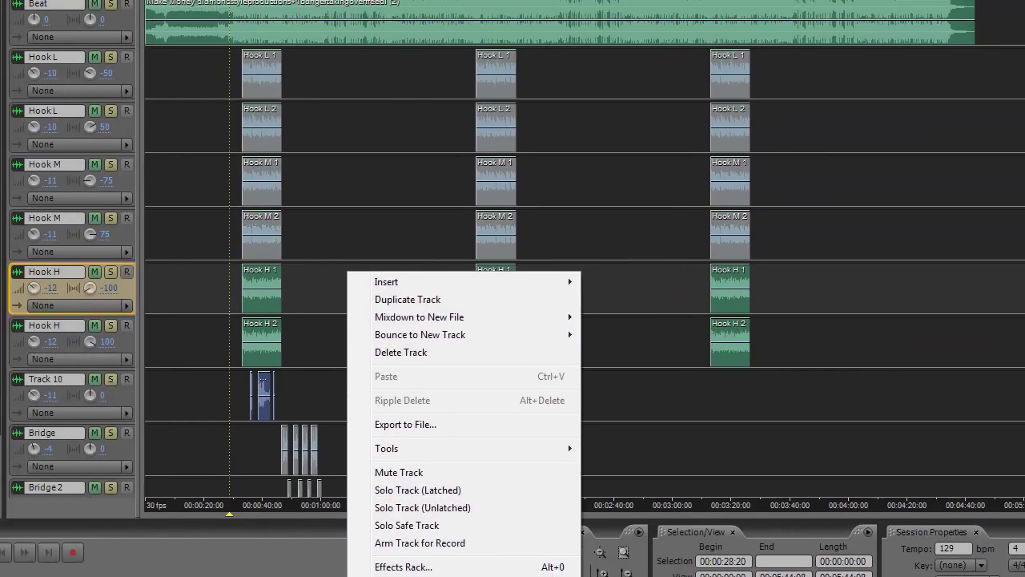
left_click(423, 428)
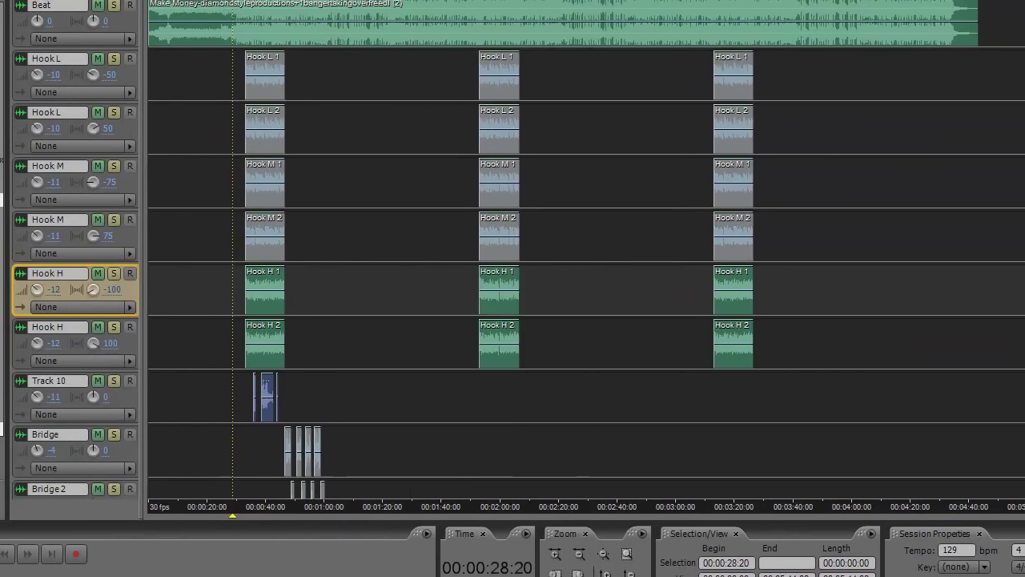
left_click(510, 317)
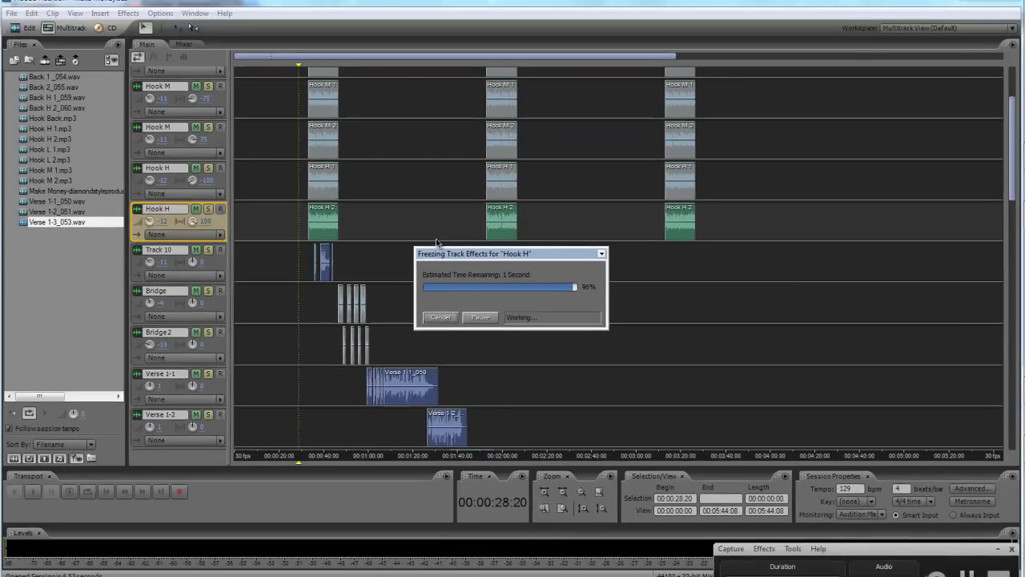
Step: Unfreeze the first Hook L track, the one panned to -50
scroll(435, 237, "up", 3)
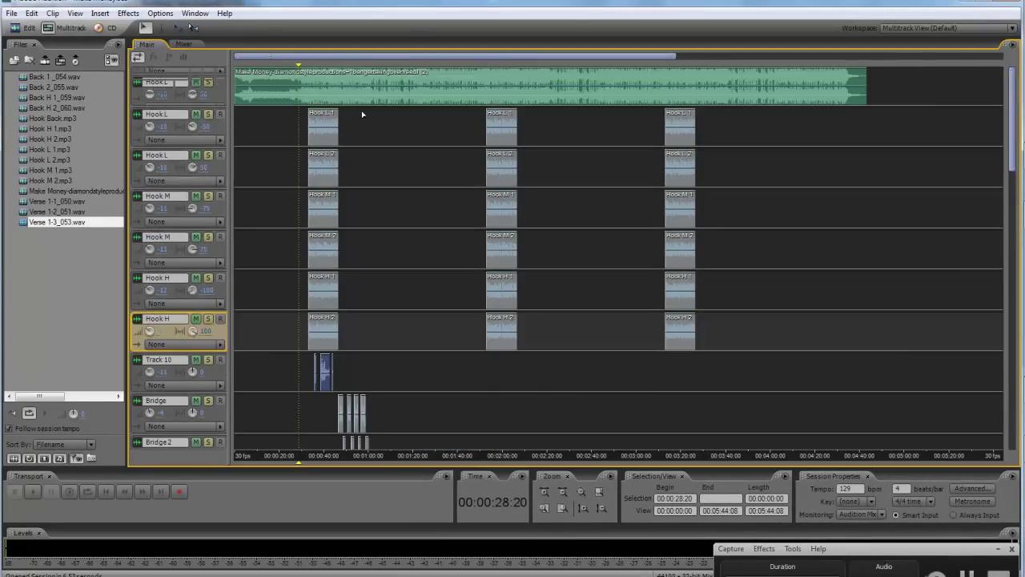
right_click(365, 130)
left_click(432, 409)
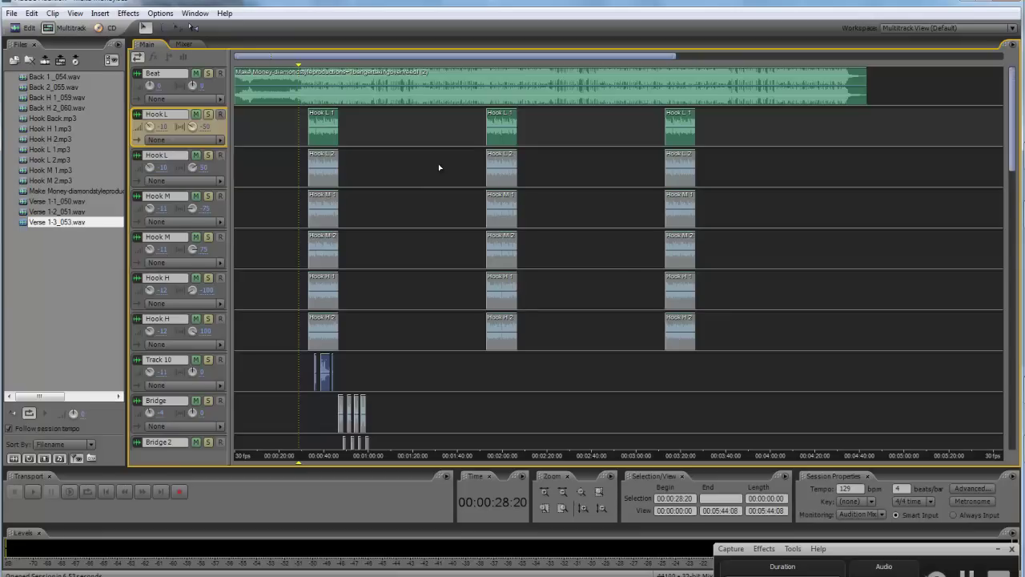
Step: Play the session from 00:00:28:20 through the hook, bridge and verse tracks to listen to the full vocal mix
scroll(439, 168, "down", 1)
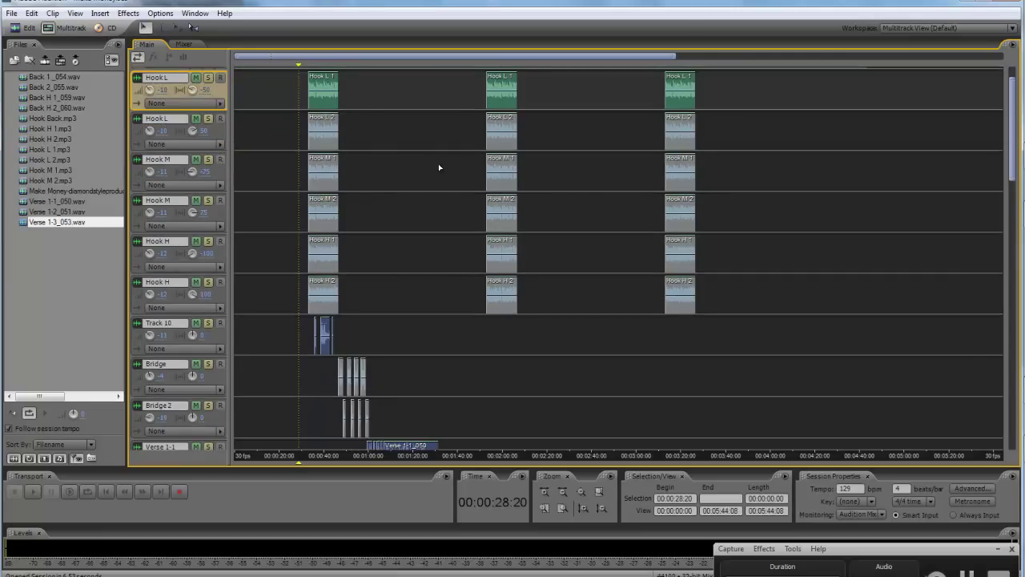
key("space")
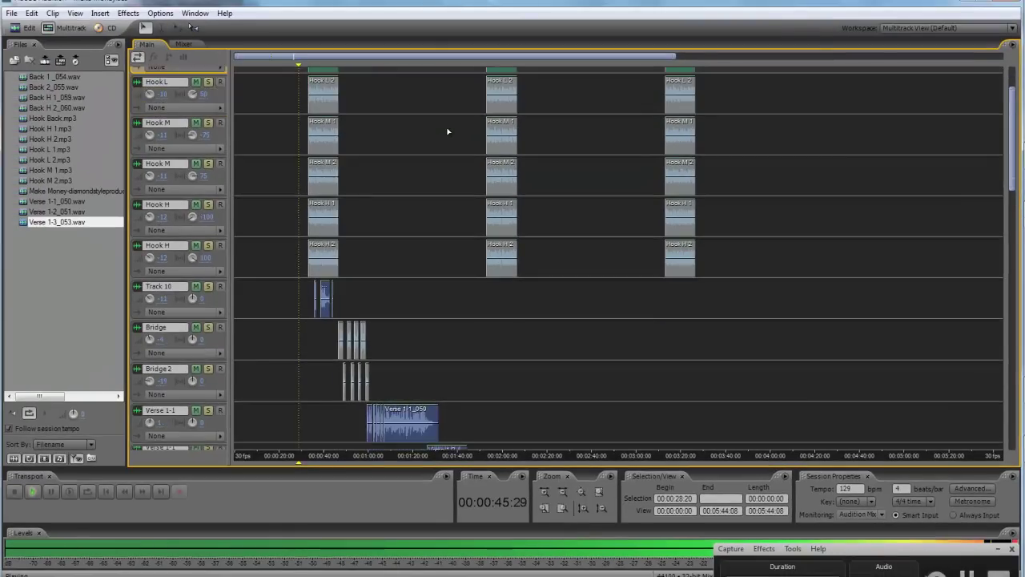
scroll(448, 132, "down", 1)
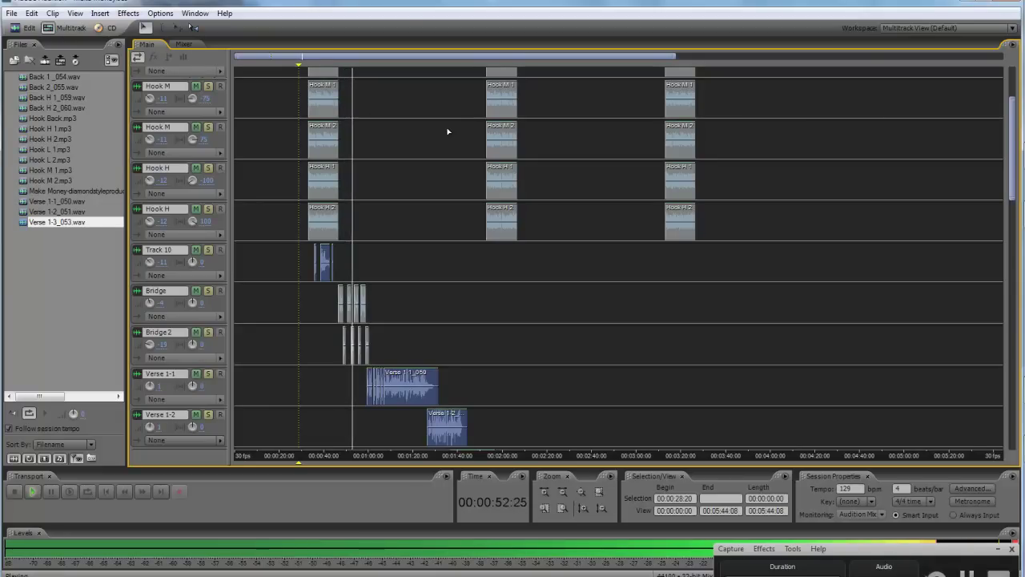
scroll(448, 131, "down", 1)
scroll(448, 132, "down", 1)
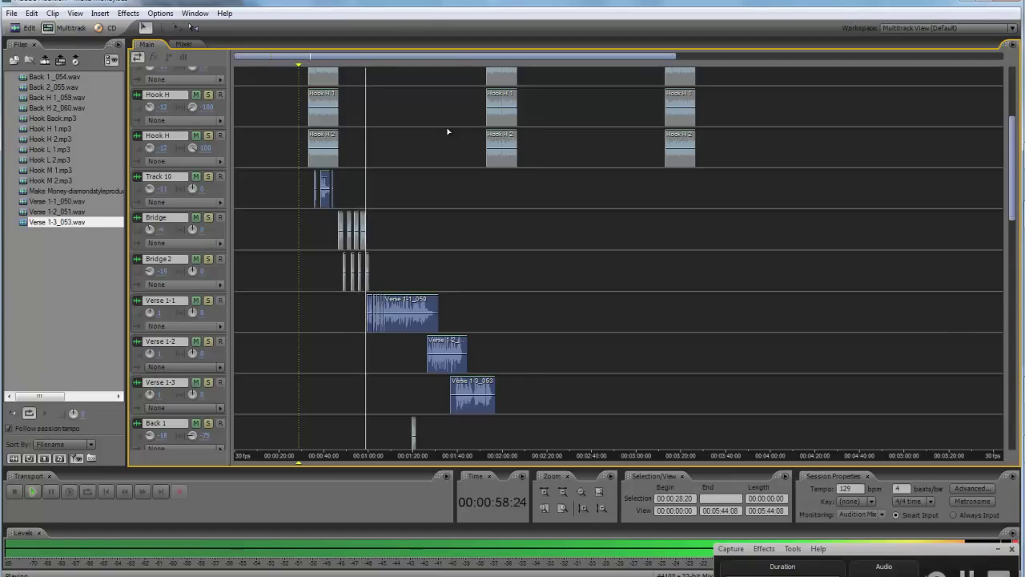
scroll(447, 131, "down", 1)
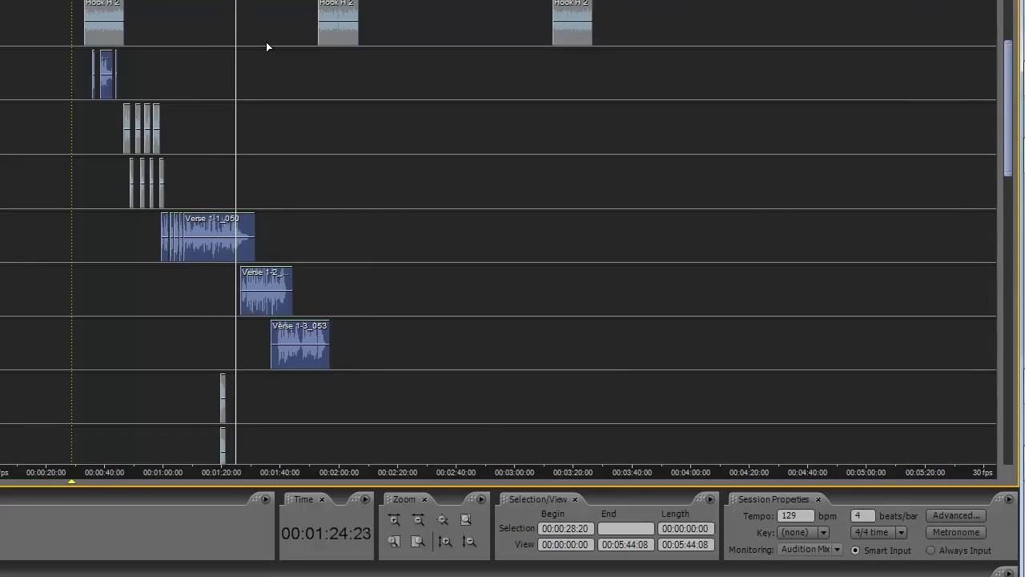
scroll(267, 42, "down", 1)
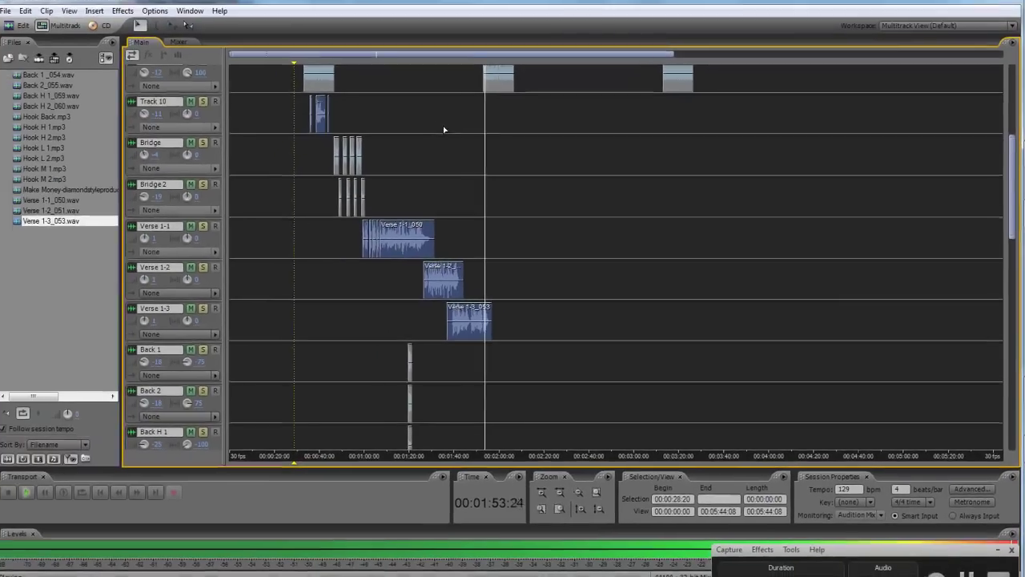
key("space")
scroll(445, 130, "up", 5)
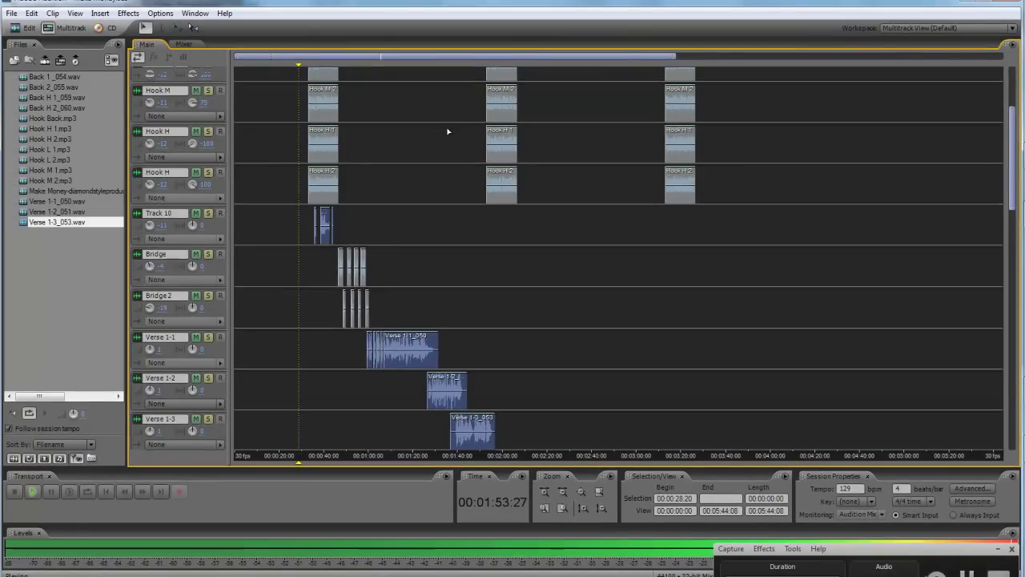
scroll(449, 131, "up", 3)
key("space")
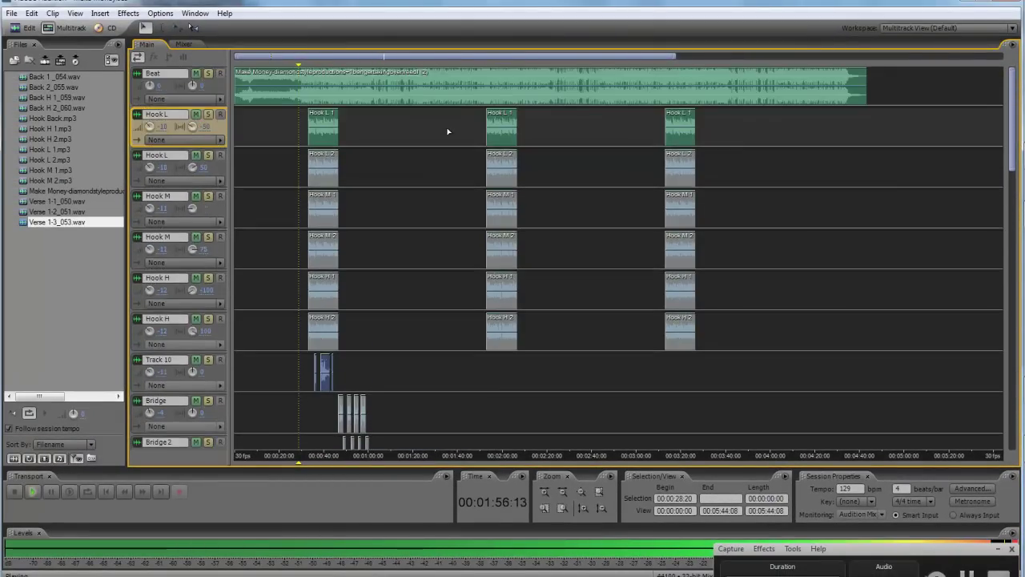
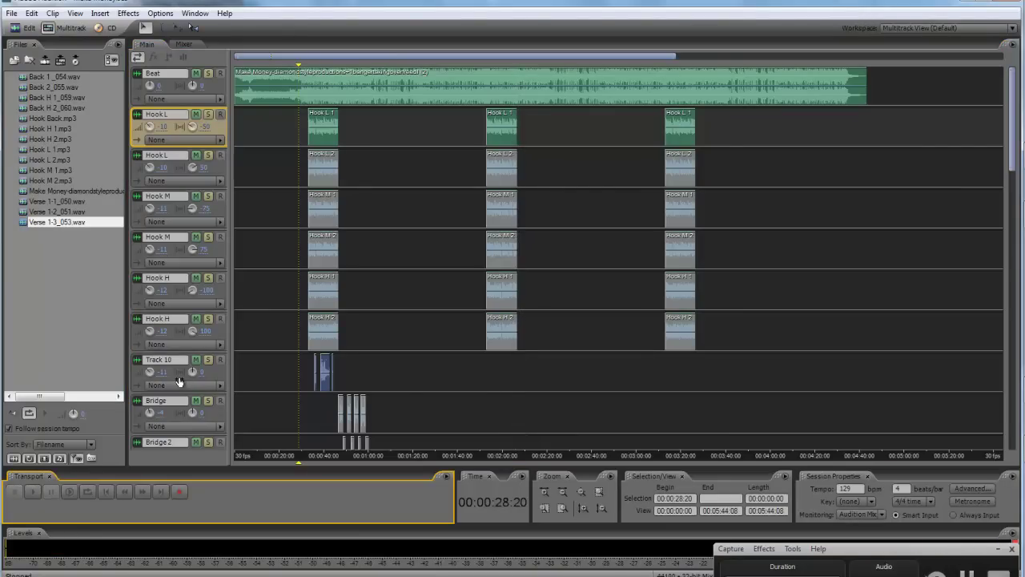
Step: Solo the unfrozen Hook L track in latched mode
scroll(377, 171, "down", 1)
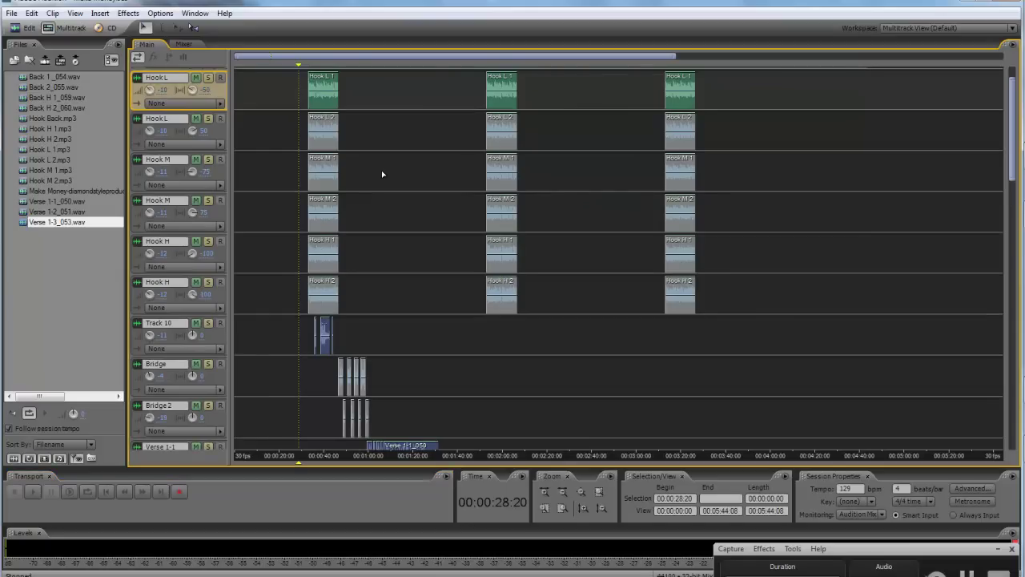
scroll(382, 174, "down", 1)
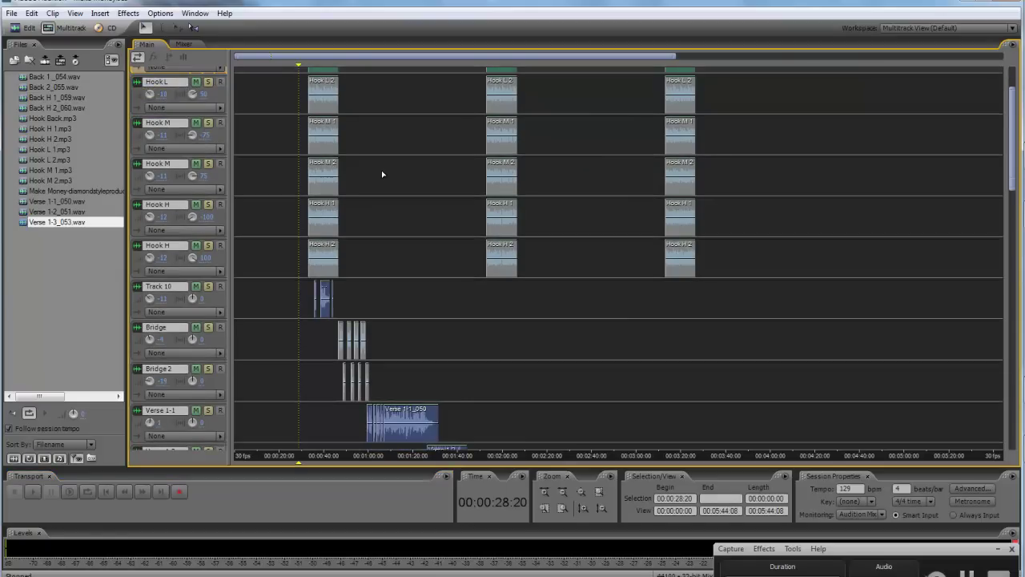
scroll(382, 174, "down", 1)
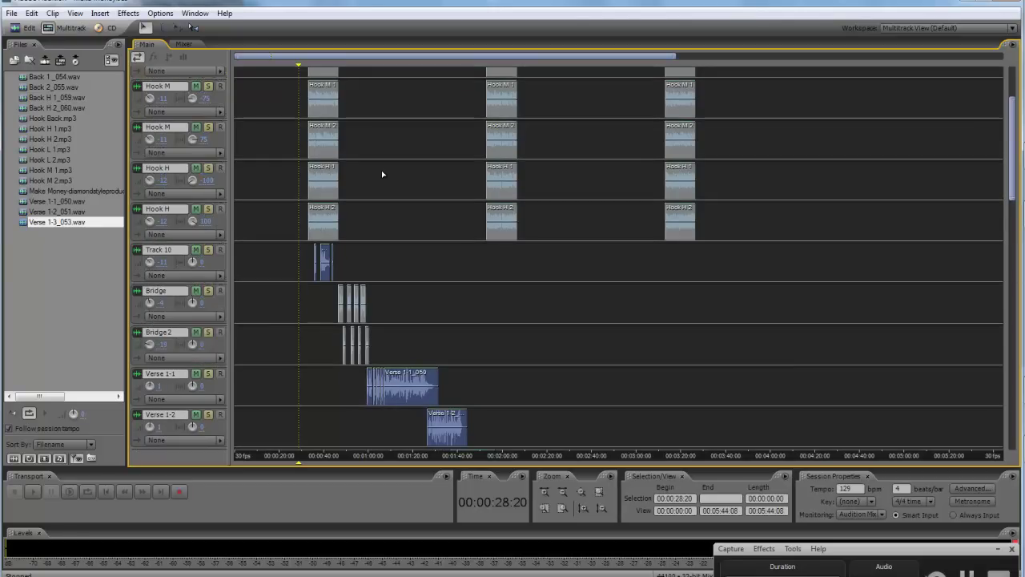
scroll(382, 174, "down", 1)
scroll(382, 173, "up", 4)
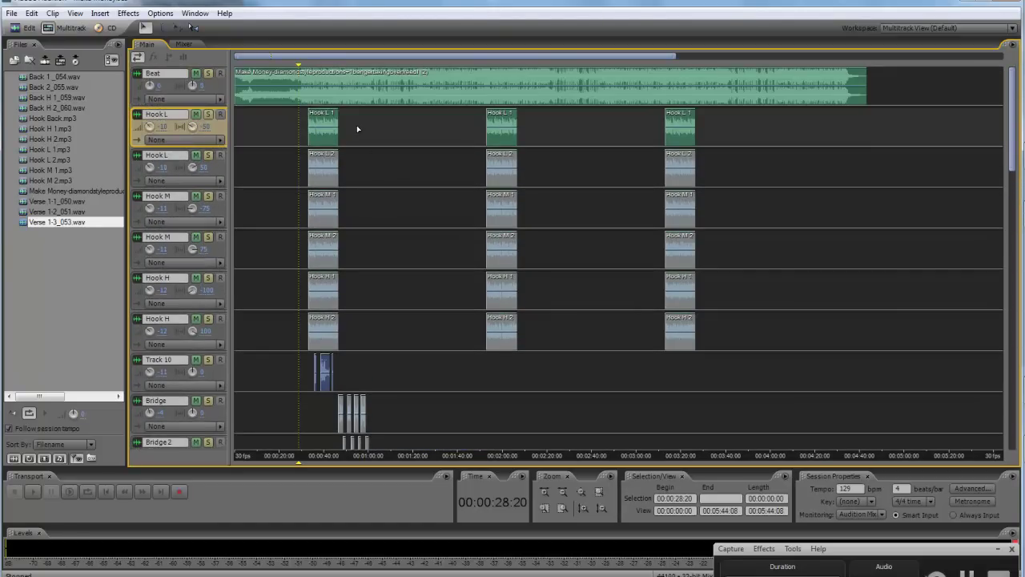
right_click(358, 129)
left_click(396, 289)
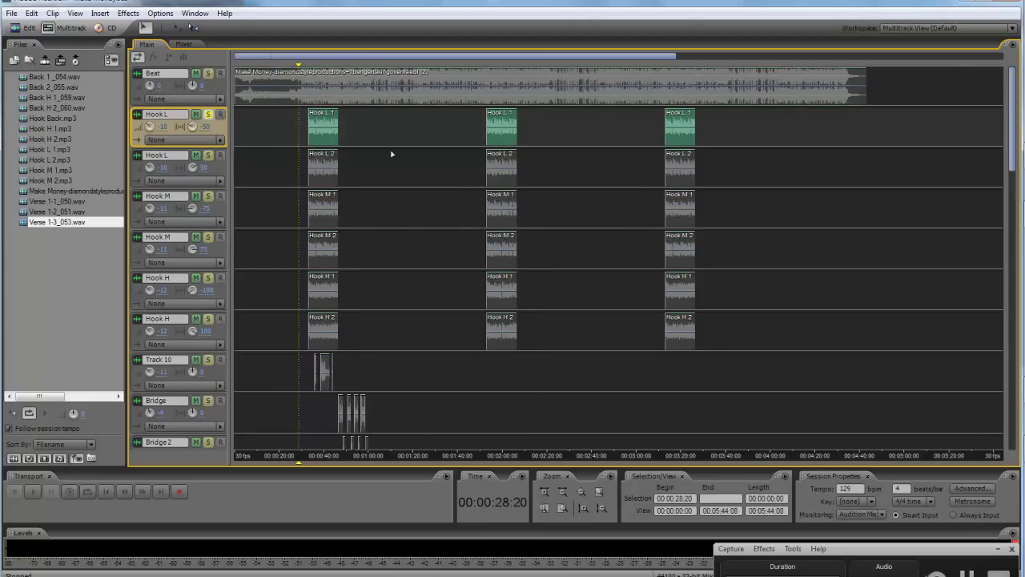
Step: Show the Auto-Tune Evo VST settings of the soloed Hook L track from the mixer and play the vocal through them
right_click(359, 125)
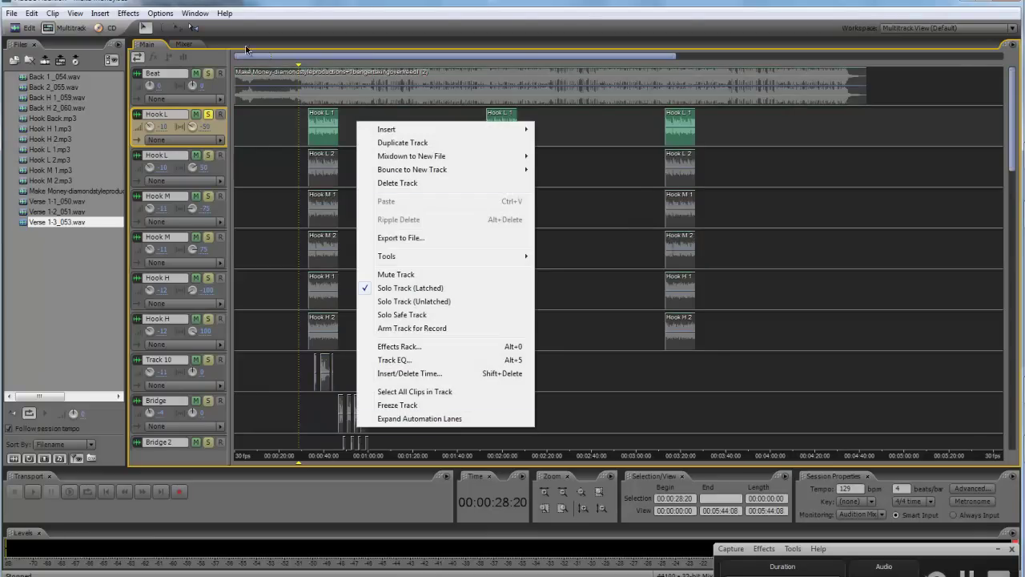
left_click(183, 44)
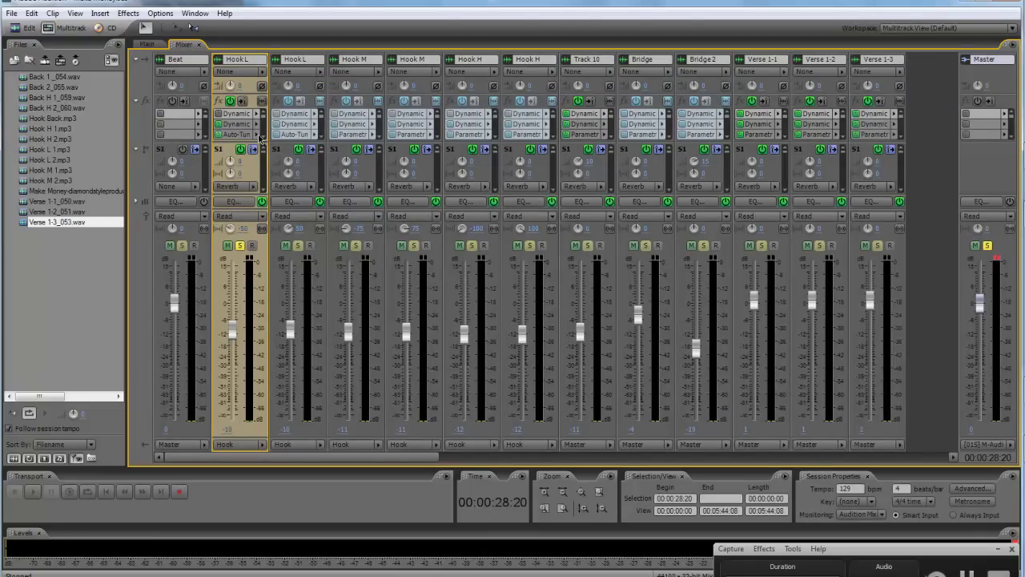
left_click(255, 135)
left_click(288, 137)
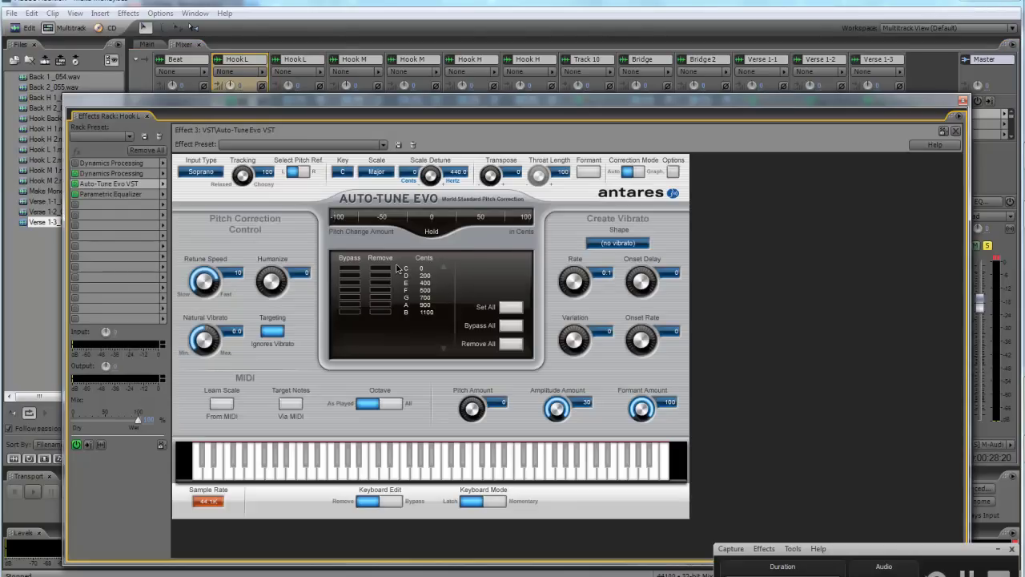
key("space")
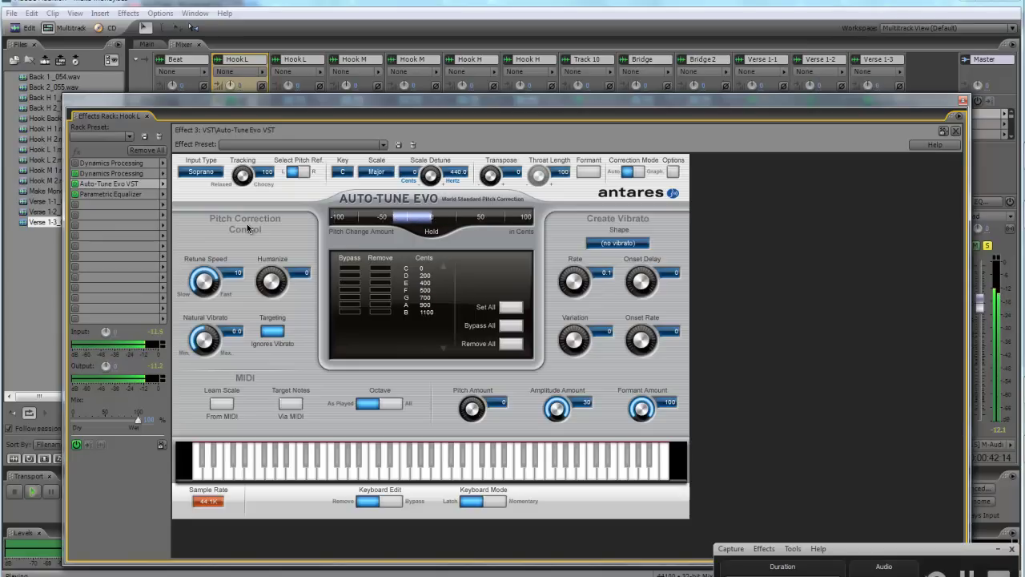
key("space")
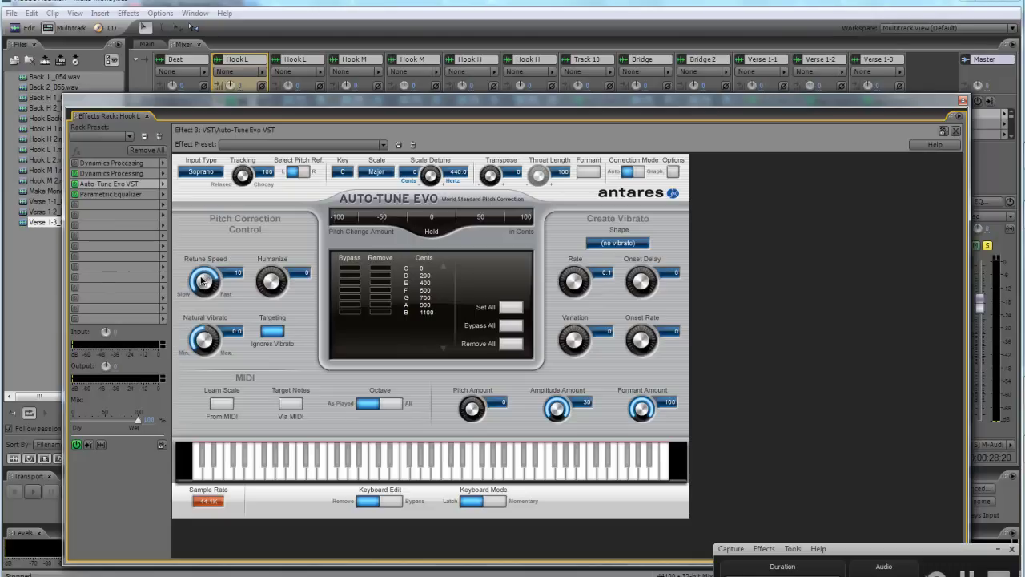
Step: Audition the Hook L vocal with Auto-Tune's Retune Speed at 20 and 400, and leave the control at 22
left_click_drag(203, 280, 204, 294)
key("space")
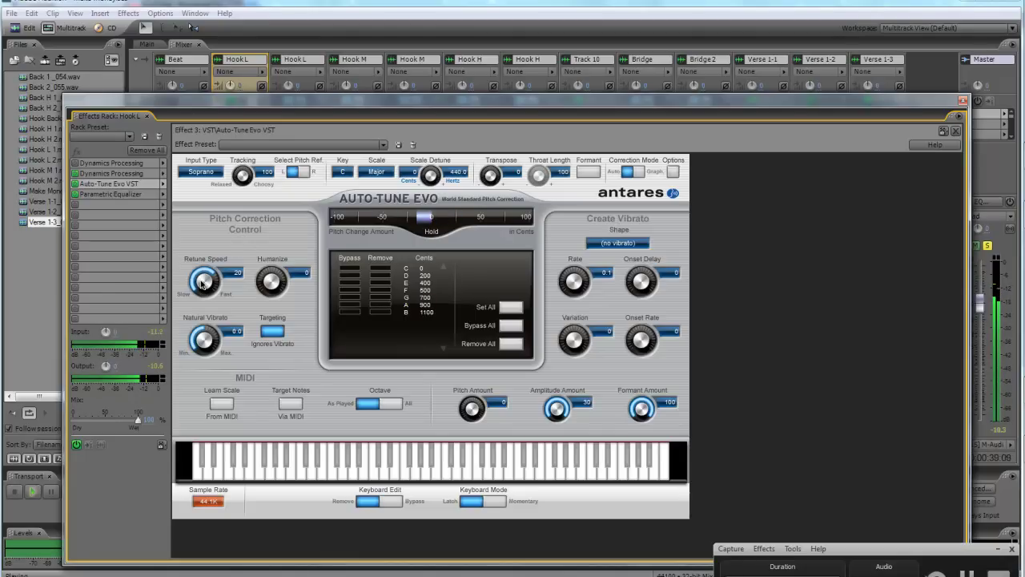
left_click_drag(202, 284, 216, 353)
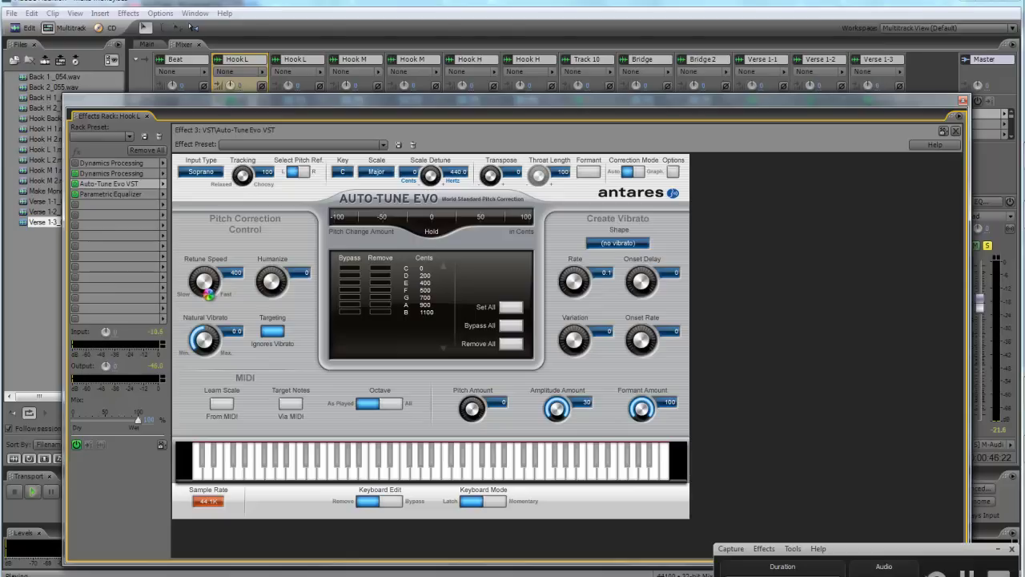
key("space")
left_click_drag(205, 293, 190, 208)
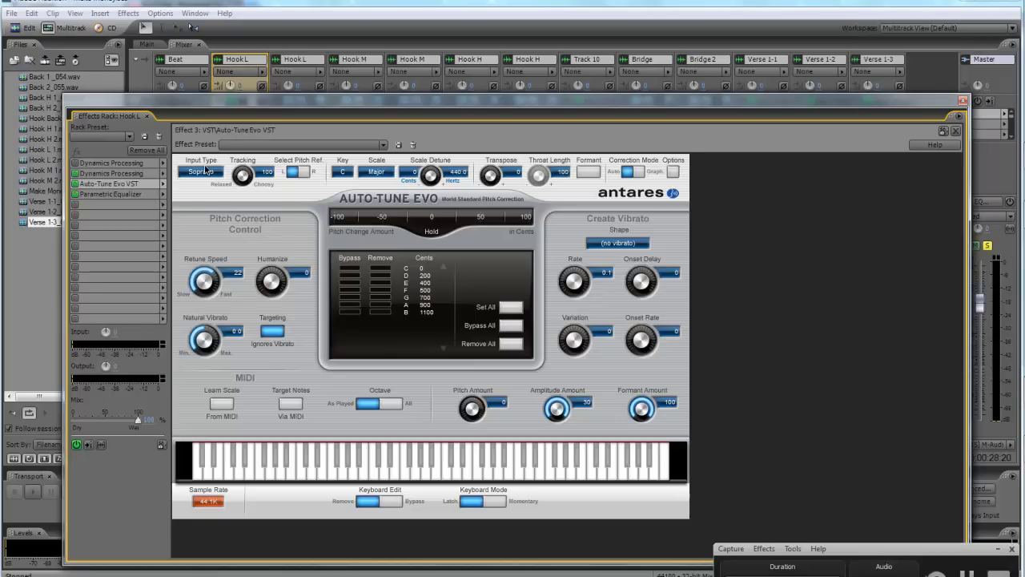
Step: Review the Input Type choices of Auto-Tune Evo on Hook L without changing the type, and close the effects rack
left_click(203, 172)
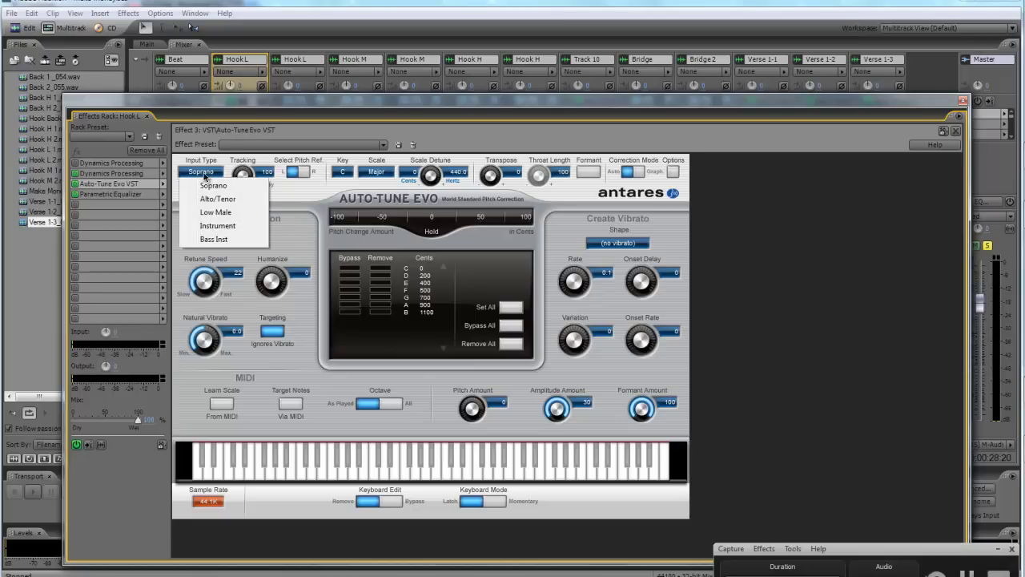
left_click(202, 164)
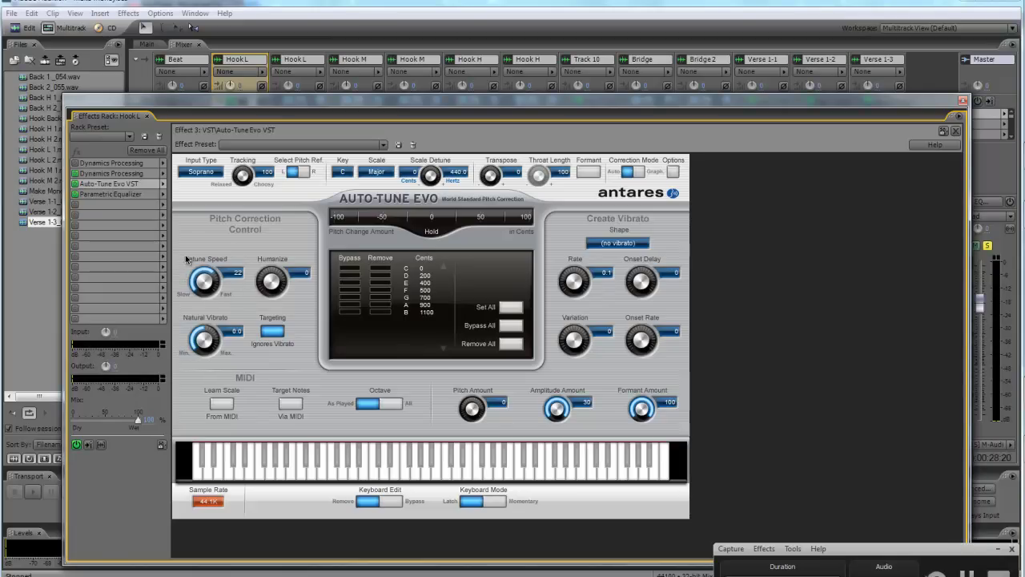
left_click(963, 100)
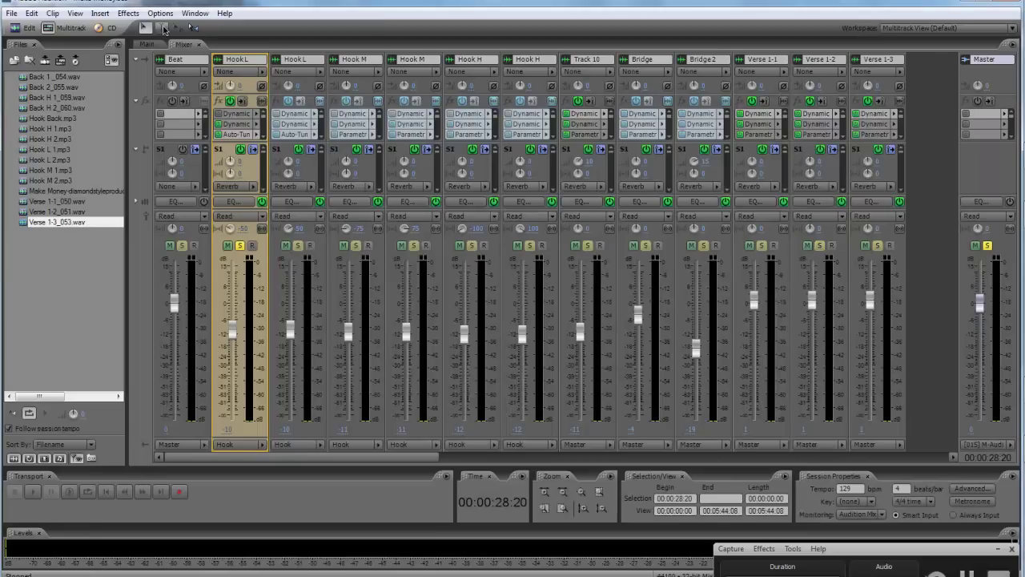
Step: Look over the arrangement down to the verse tracks and inspect the Auto-Tune Evo settings on the Verse 1-1 track
left_click(147, 44)
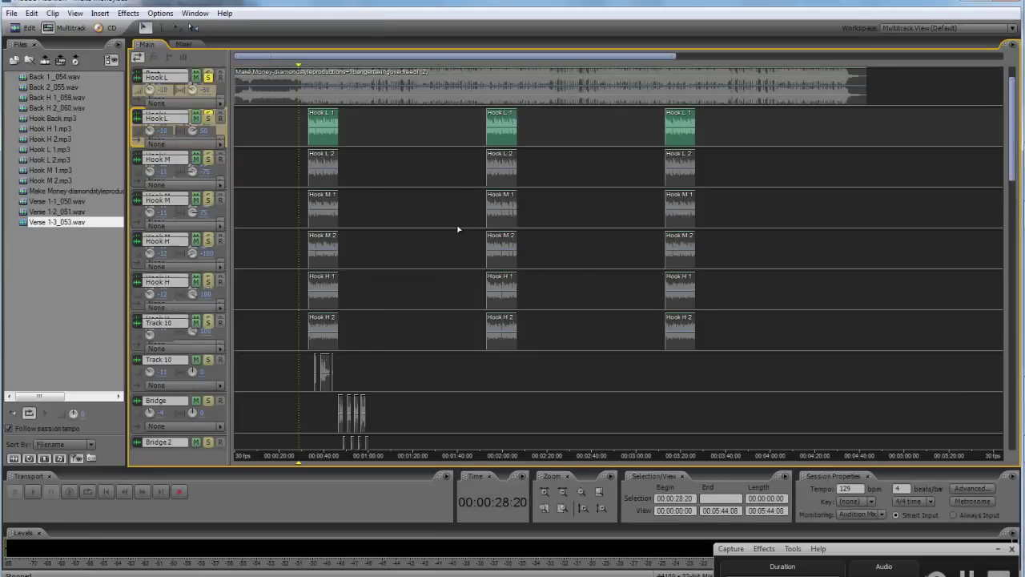
scroll(458, 230, "down", 2)
scroll(458, 229, "down", 1)
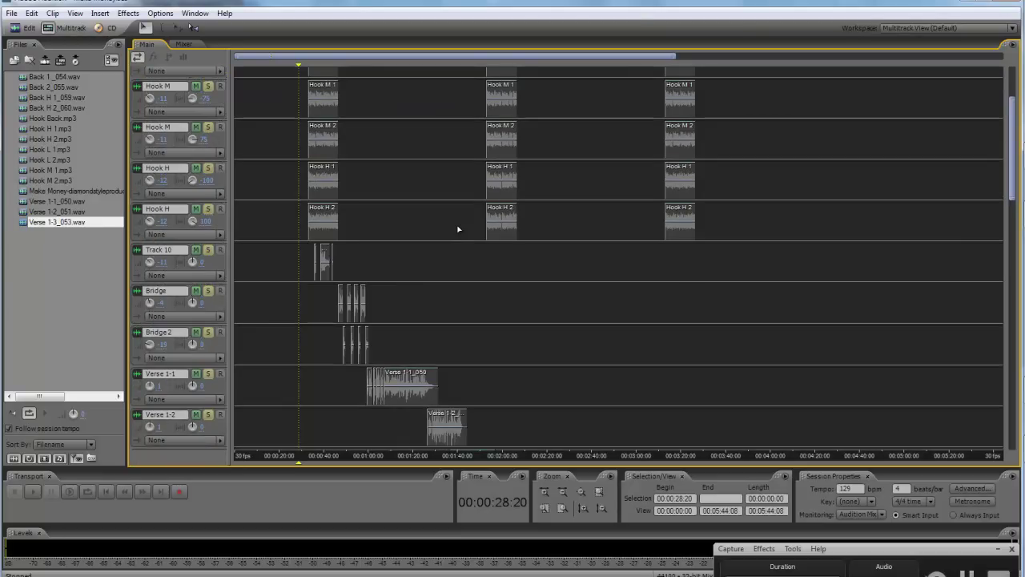
scroll(442, 327, "down", 1)
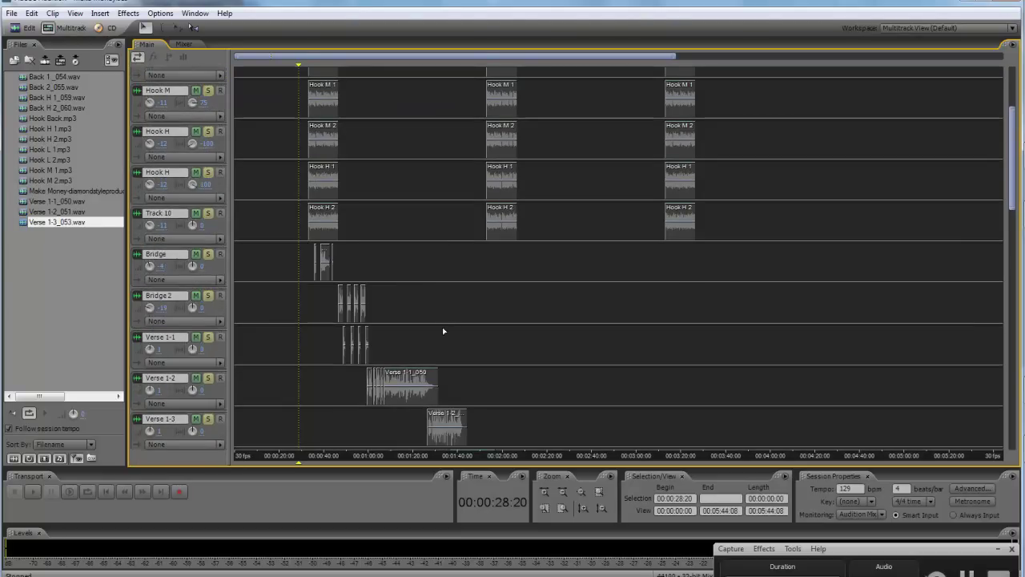
left_click(183, 44)
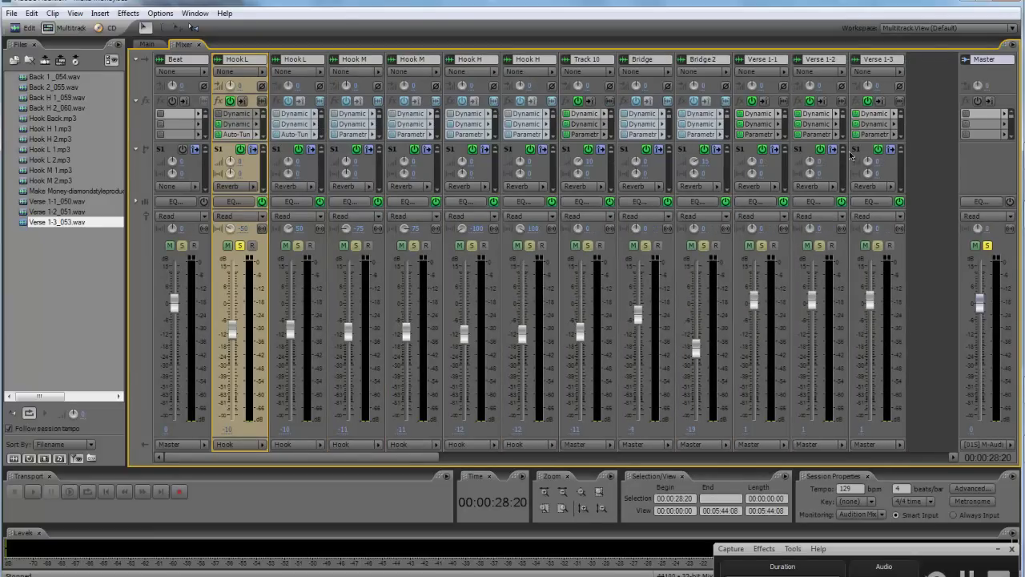
right_click(765, 134)
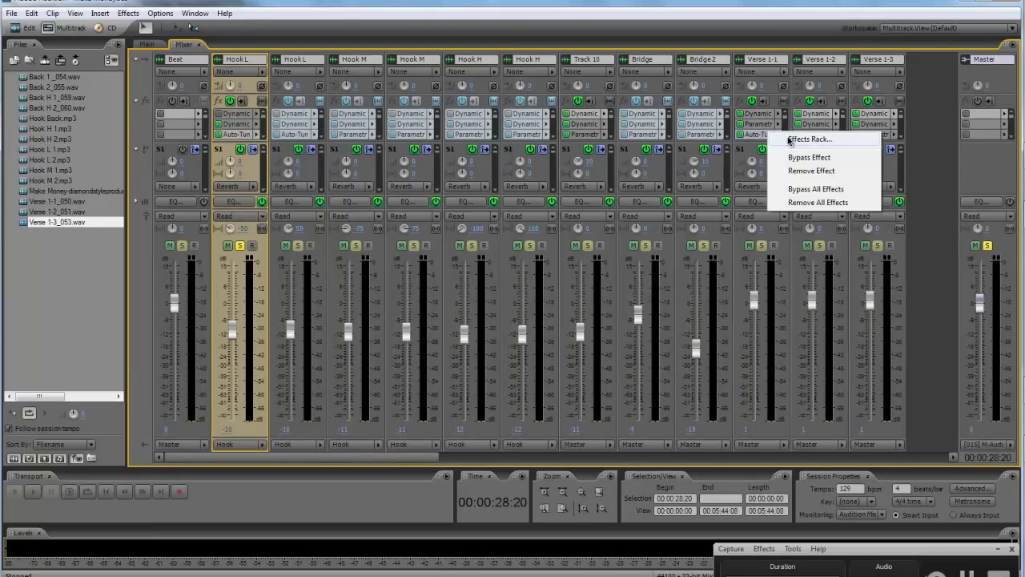
left_click(793, 139)
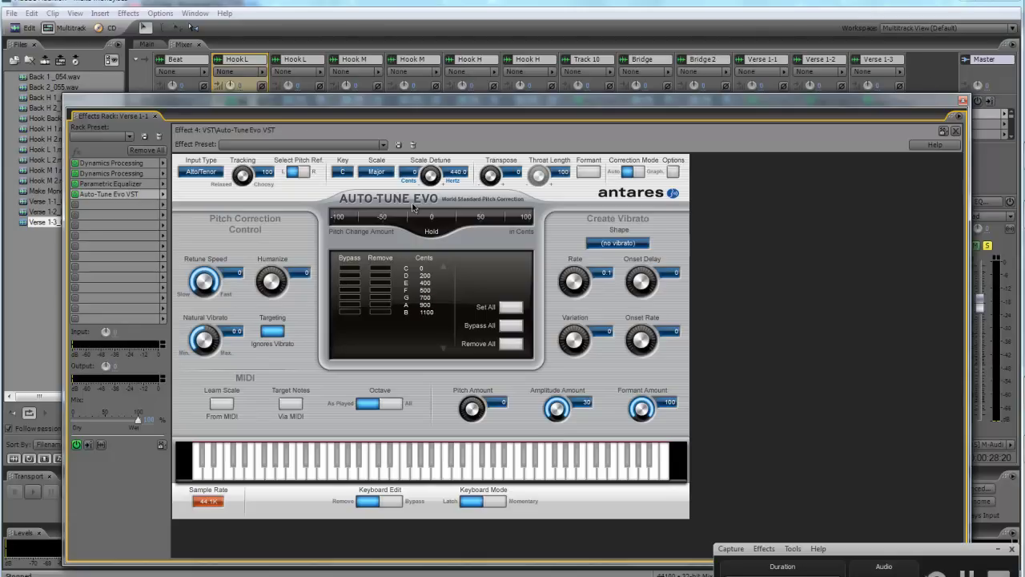
left_click(964, 101)
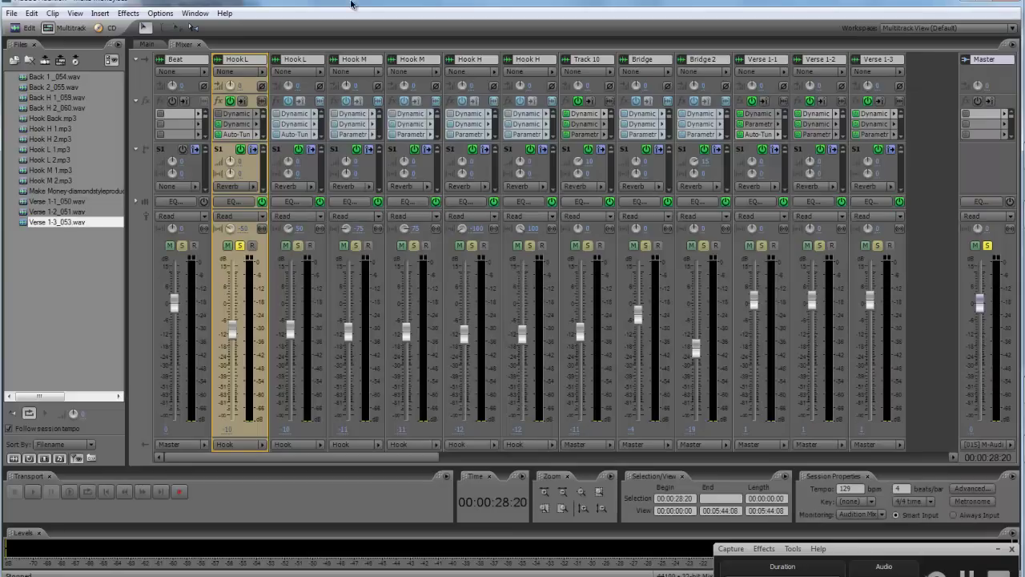
Step: Examine the Reverb, Delay, Delay 2, Echo and Hook buses at the far end of the mixer, and return to the timeline
left_click(147, 44)
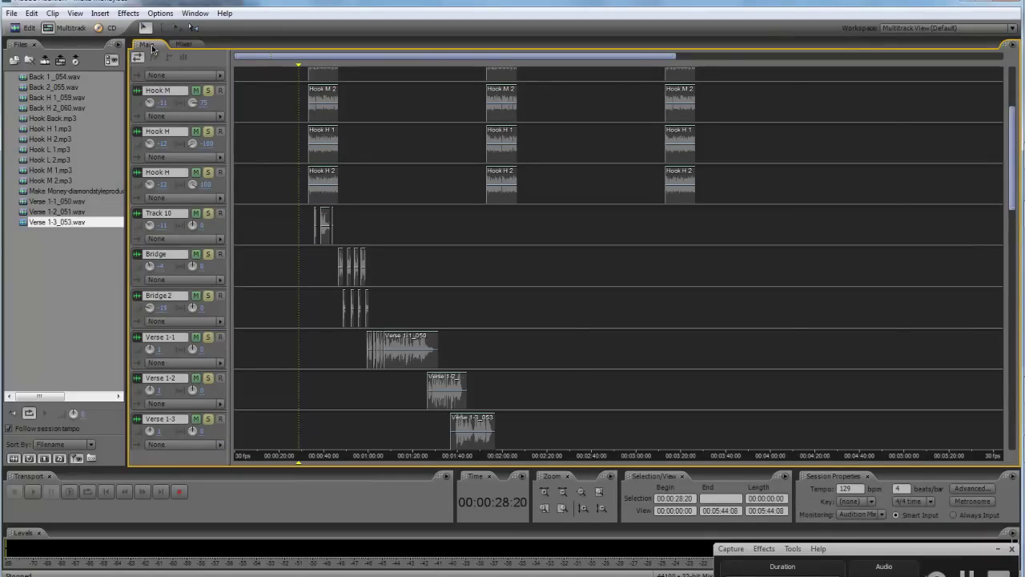
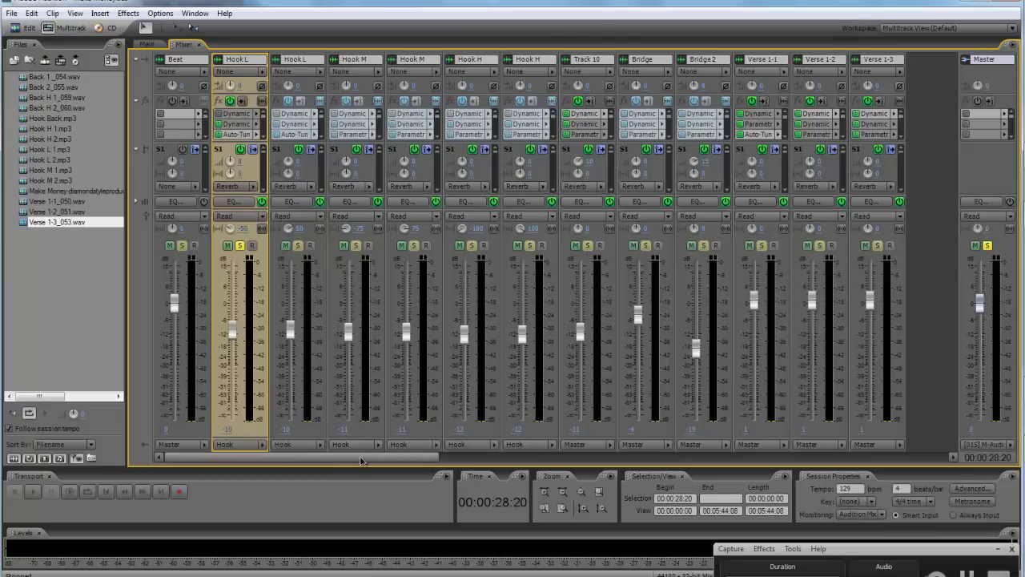
left_click_drag(497, 457, 921, 458)
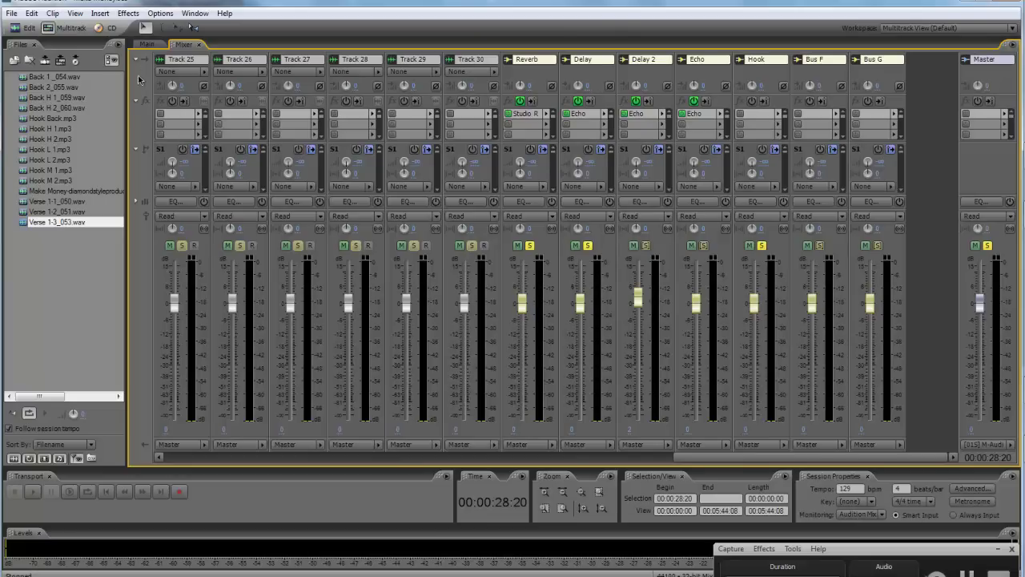
left_click(146, 44)
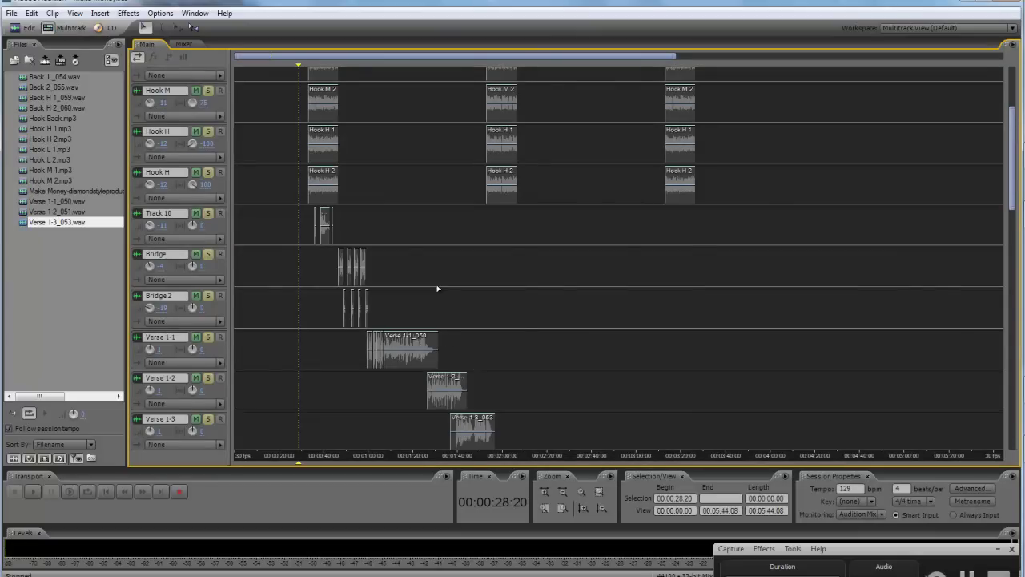
Step: Examine how the hook, bridge, verse and backing vocal clips are laid out across the session's tracks
scroll(437, 288, "up", 5)
scroll(437, 289, "up", 1)
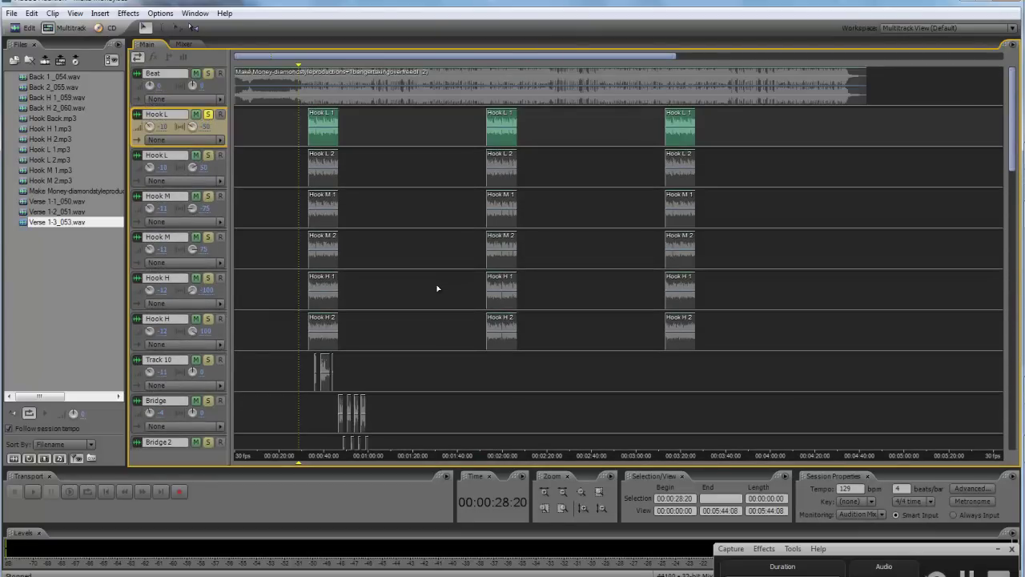
scroll(437, 288, "down", 4)
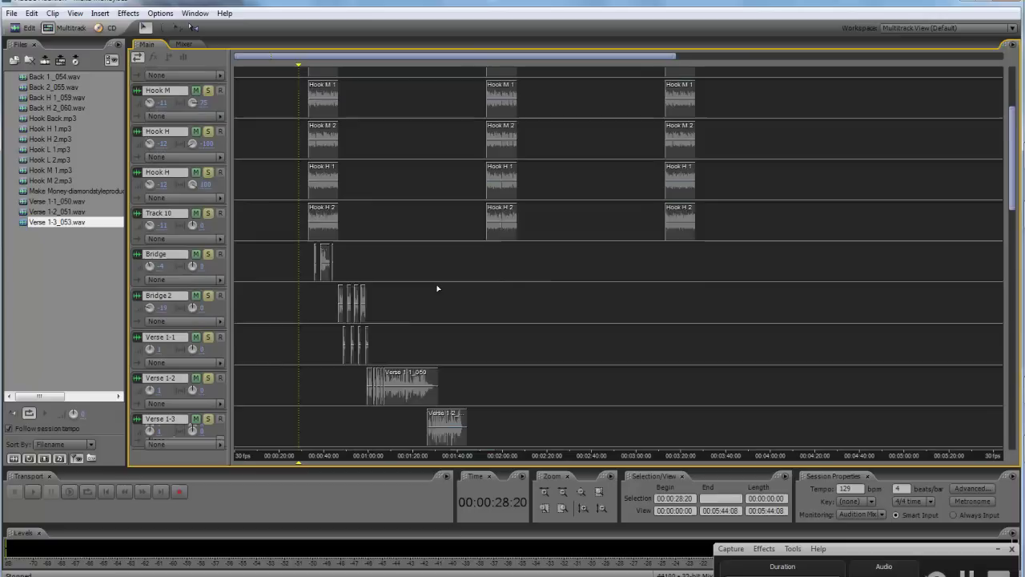
scroll(438, 288, "up", 3)
scroll(438, 289, "down", 2)
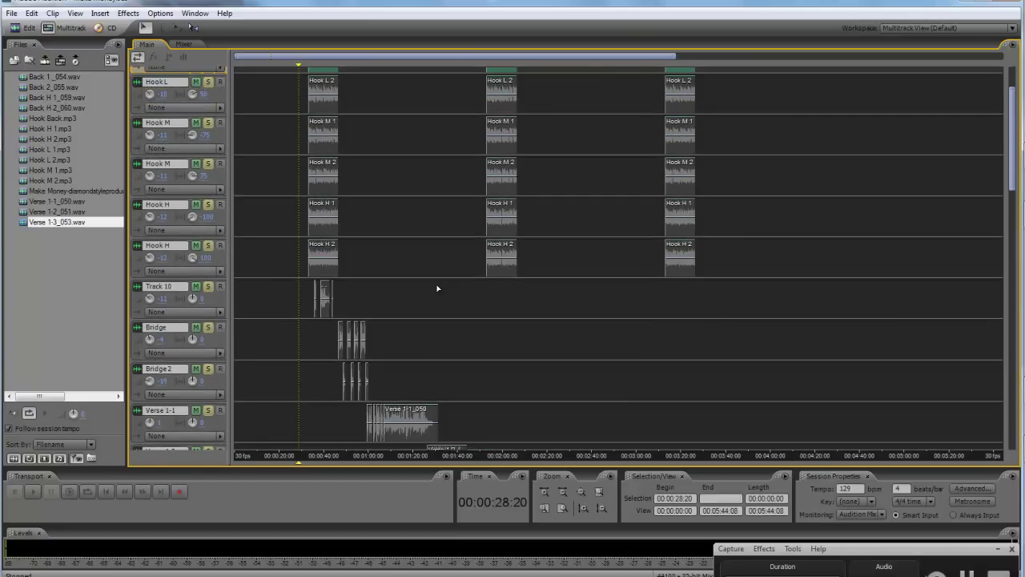
scroll(437, 289, "down", 3)
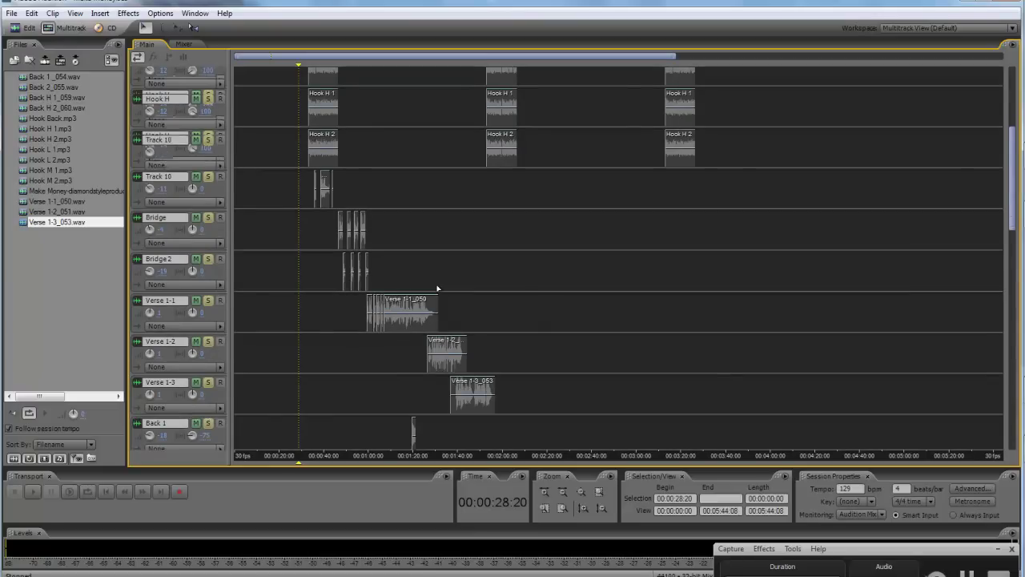
scroll(437, 288, "down", 1)
scroll(437, 289, "up", 5)
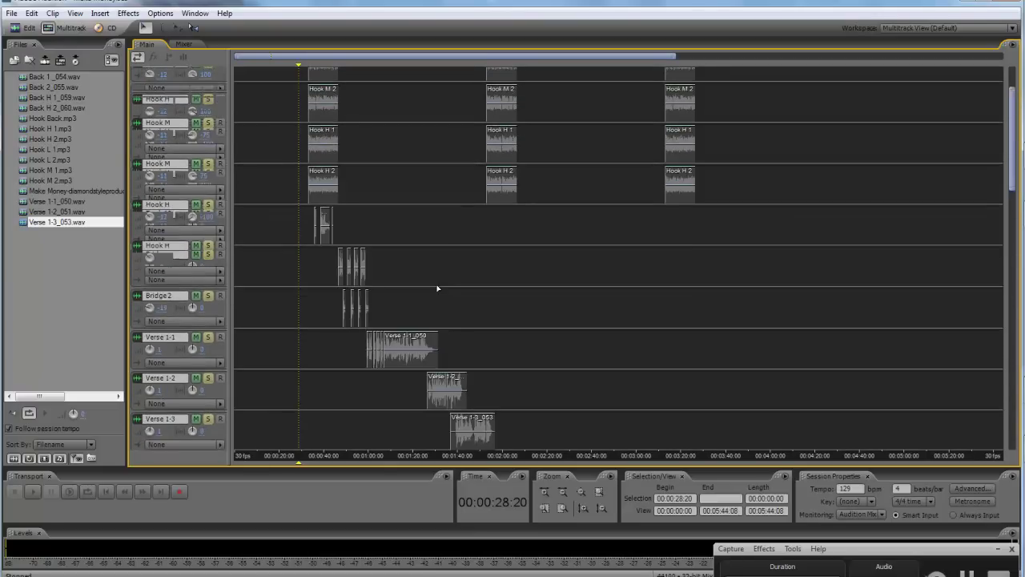
scroll(437, 289, "up", 3)
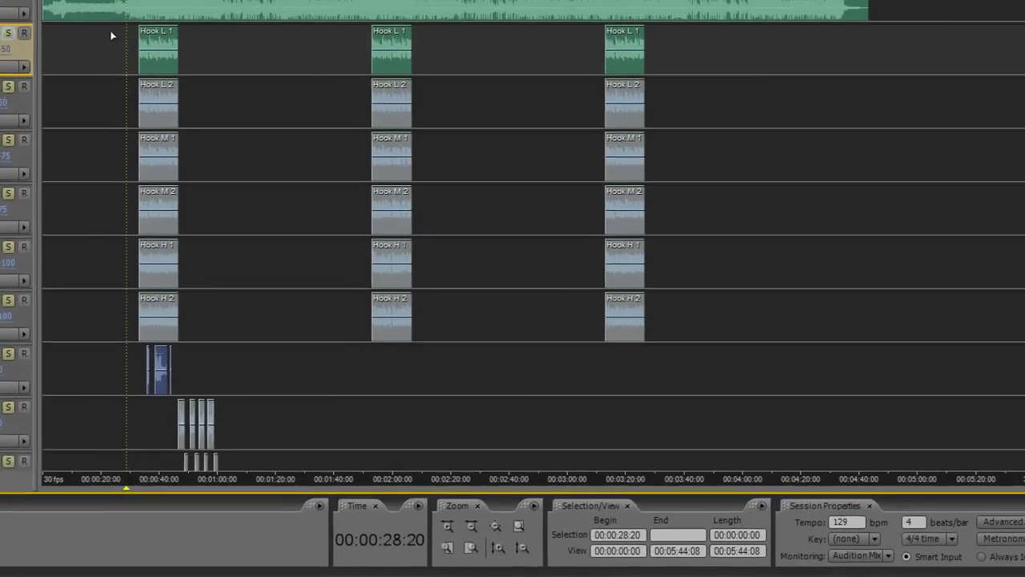
Step: Play the full mix from 00:00:31:12 through the hook and bridge to the start of Verse 1-1
left_click(131, 50)
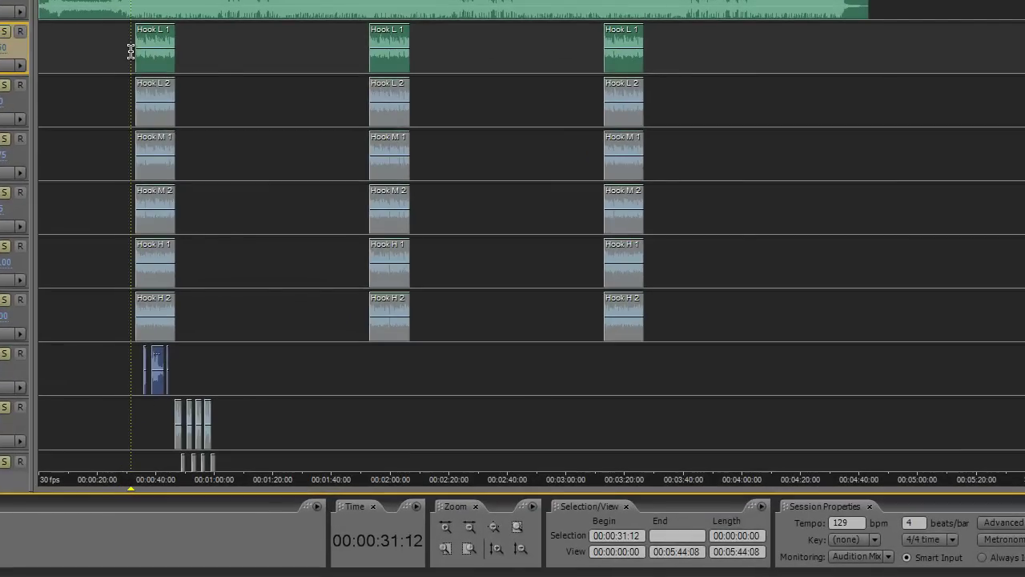
key("space")
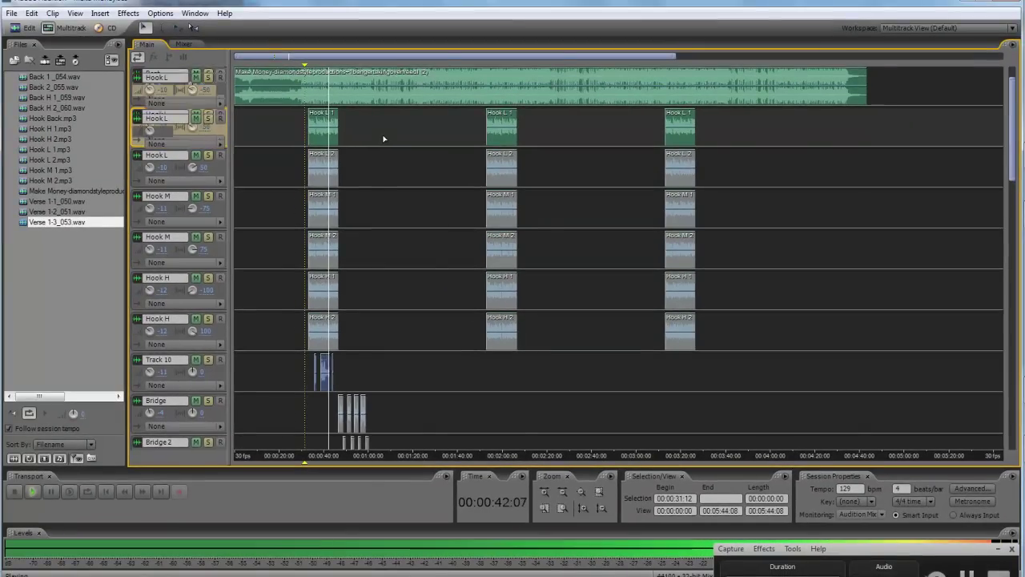
scroll(383, 139, "down", 1)
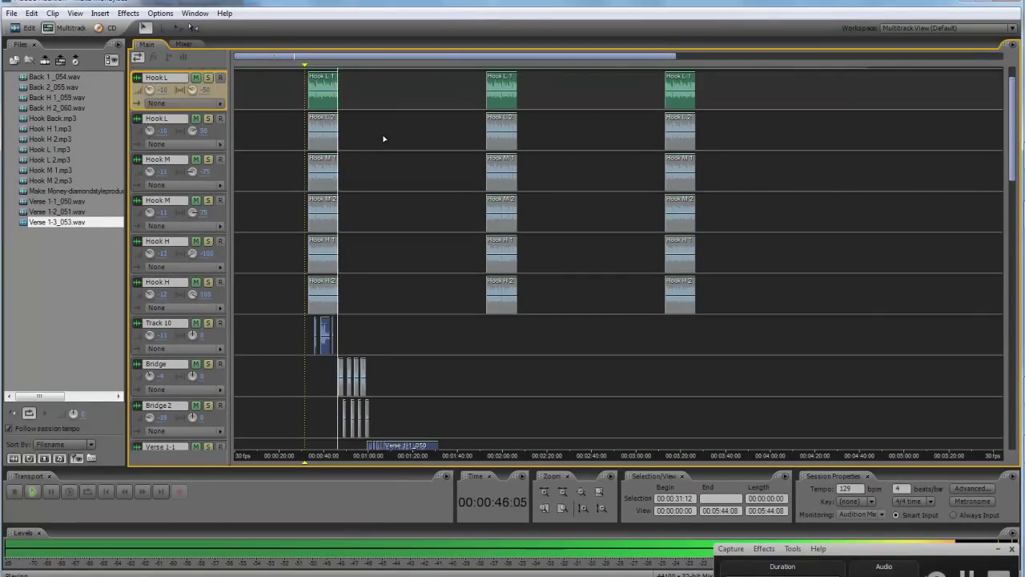
scroll(383, 139, "down", 2)
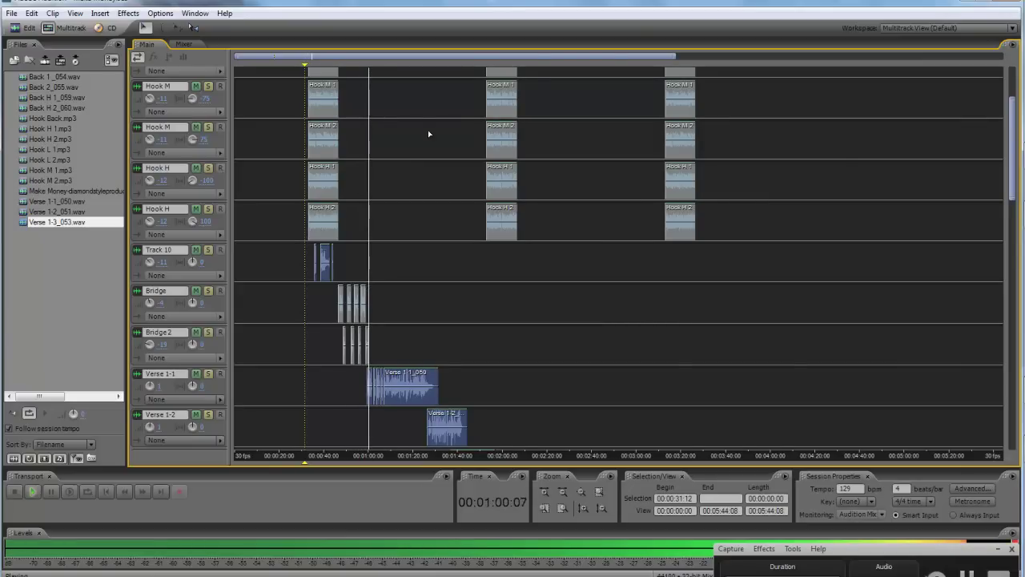
key("space")
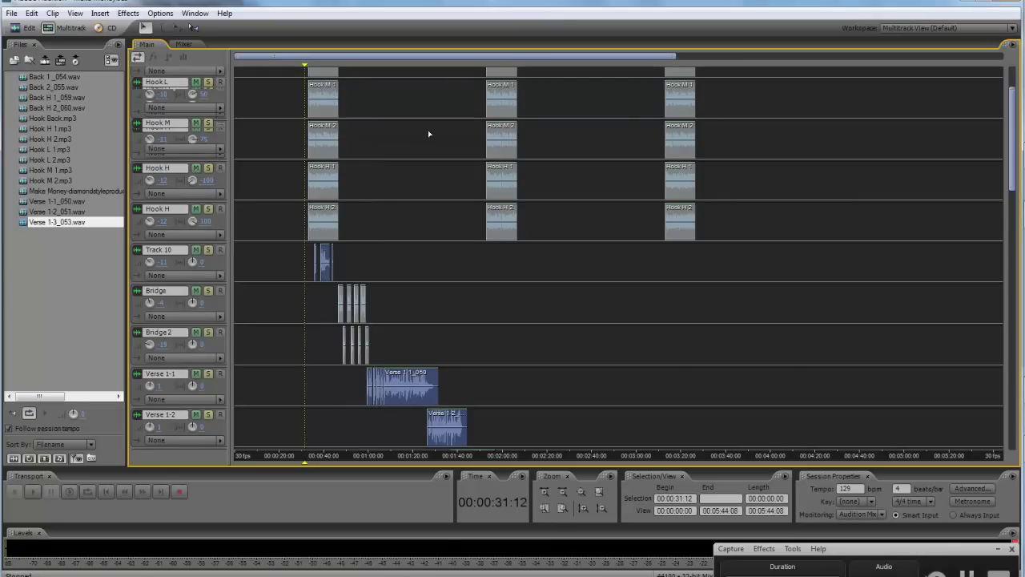
Step: Review the track arrangement once more from Beat down to Back 1, ending at the Beat track
scroll(428, 134, "up", 1)
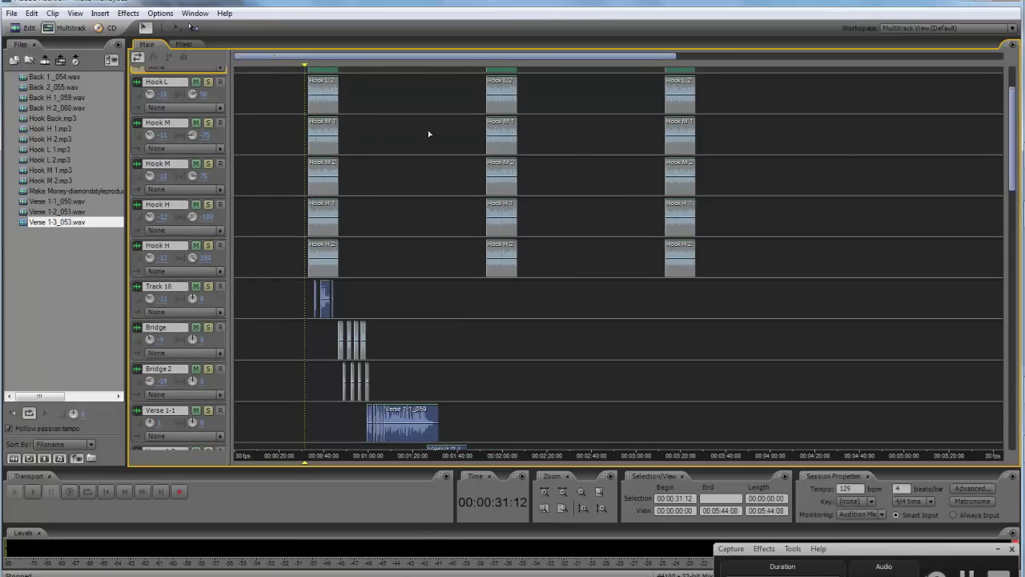
scroll(428, 134, "up", 2)
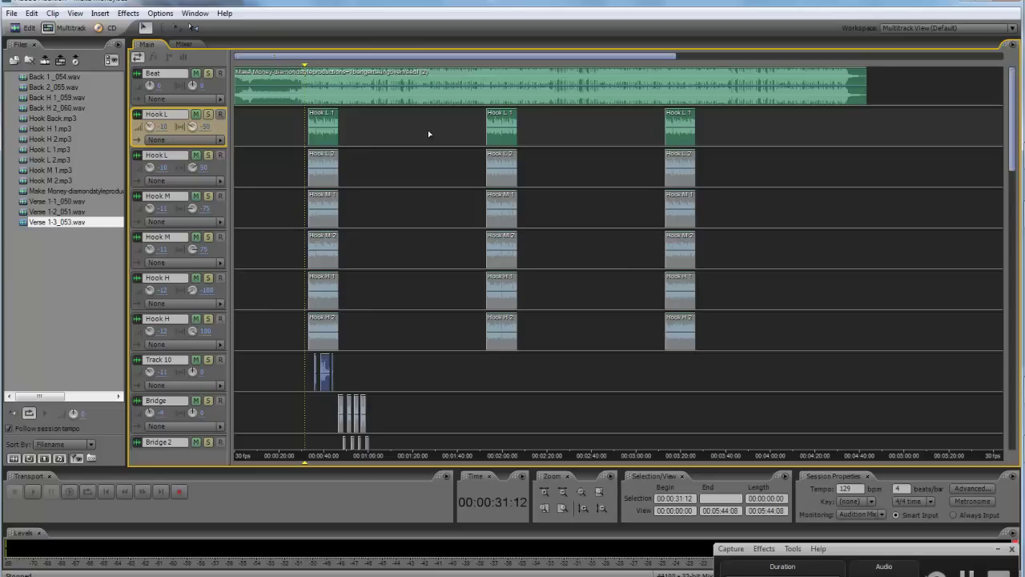
scroll(429, 134, "down", 2)
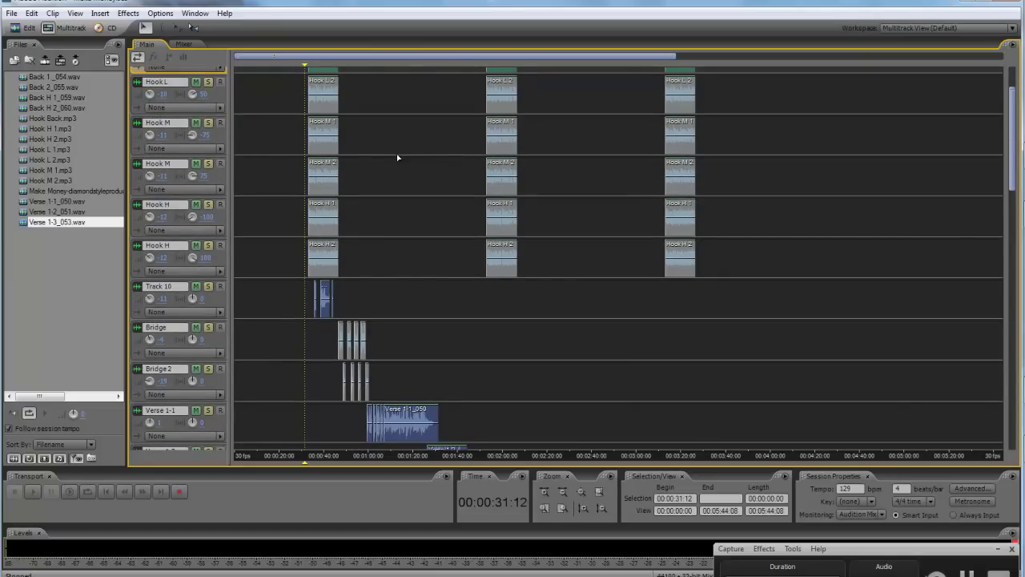
scroll(398, 158, "down", 1)
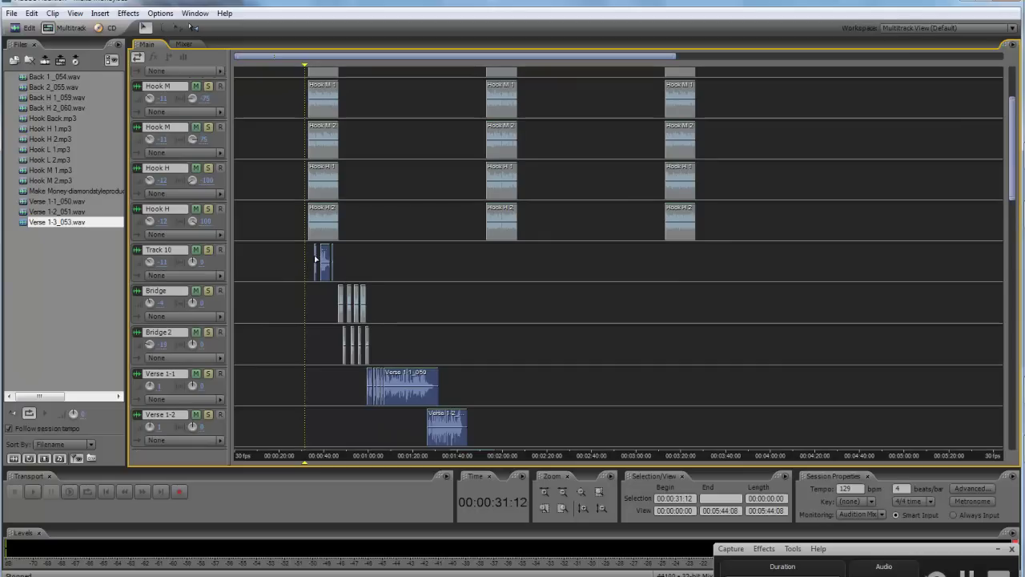
scroll(369, 226, "down", 2)
scroll(425, 248, "up", 4)
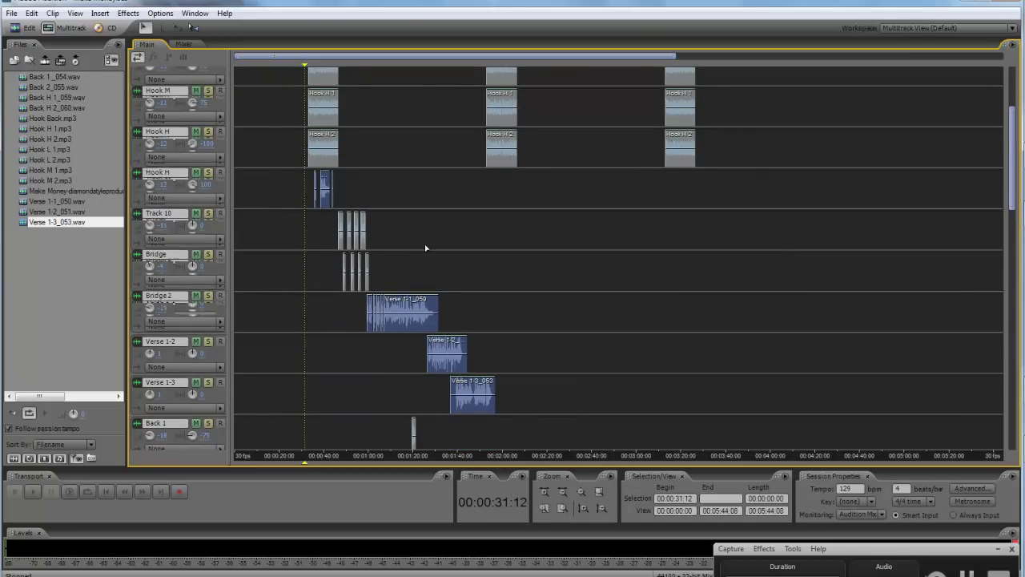
scroll(425, 248, "up", 1)
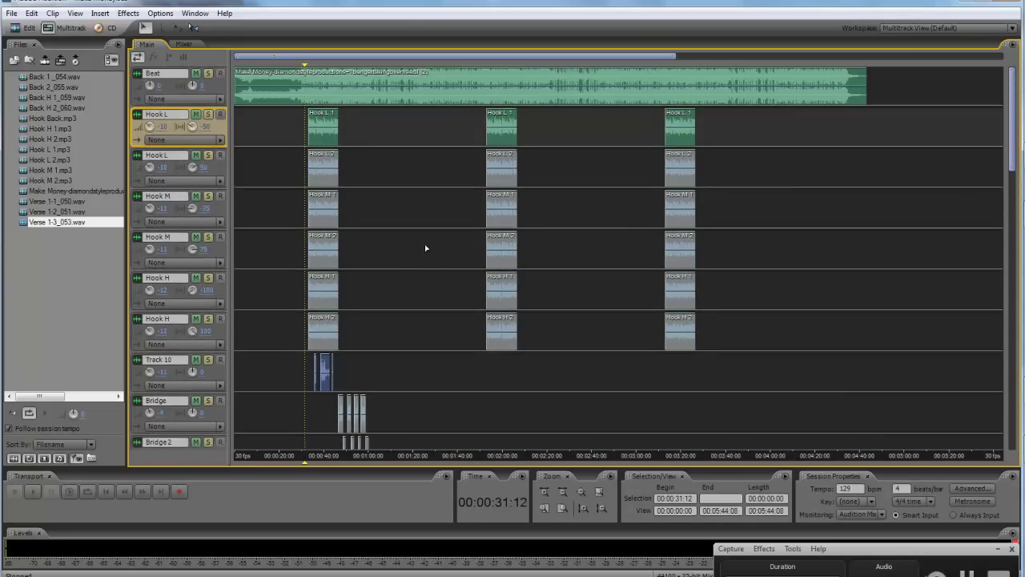